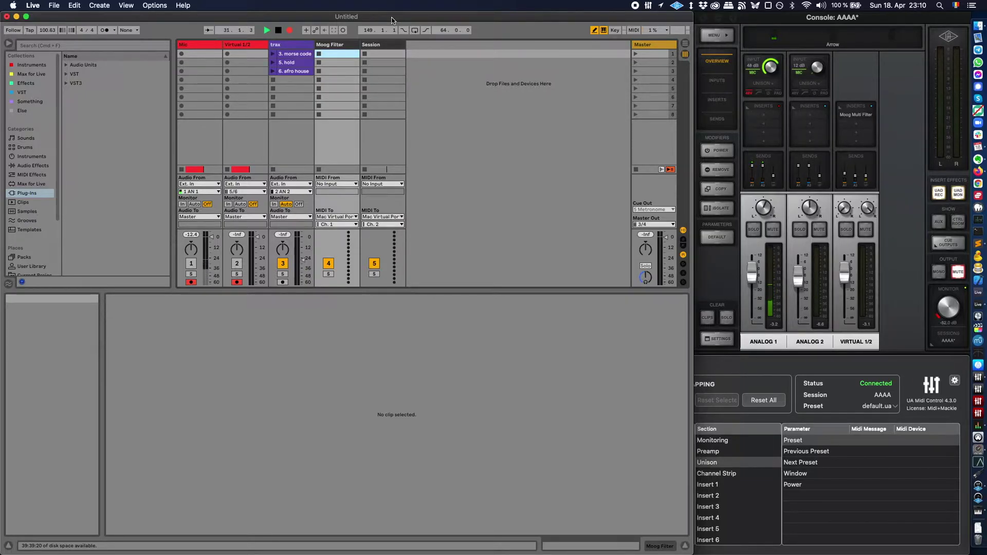
Step: Bring the UA Midi Control mapping window forward and search Spotlight for 'audio midiset'
click(736, 372)
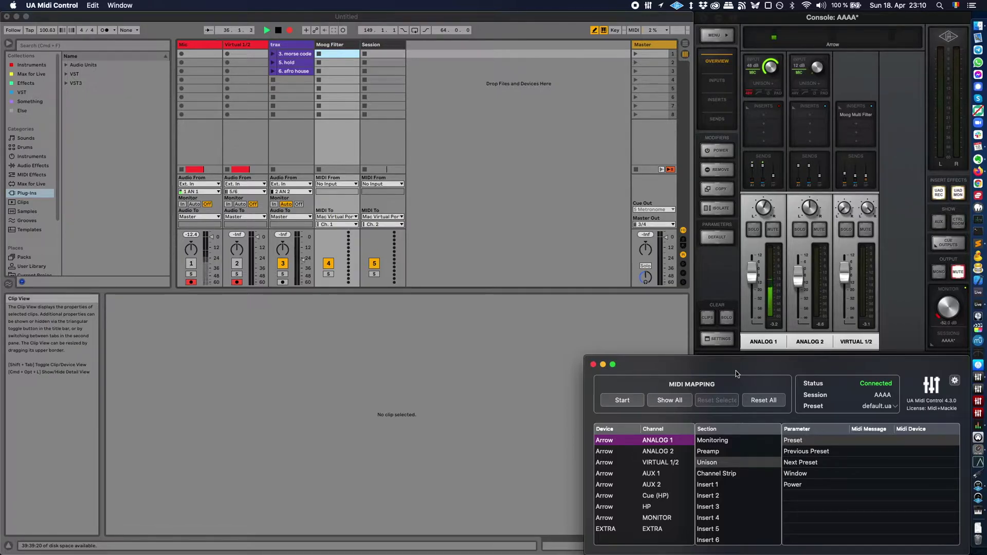
key(super+space)
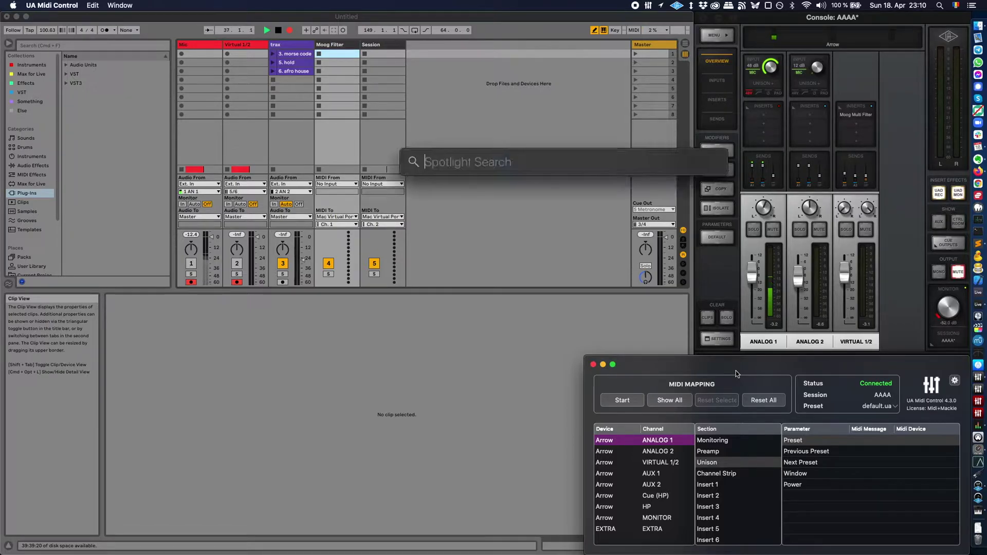
text(audio)
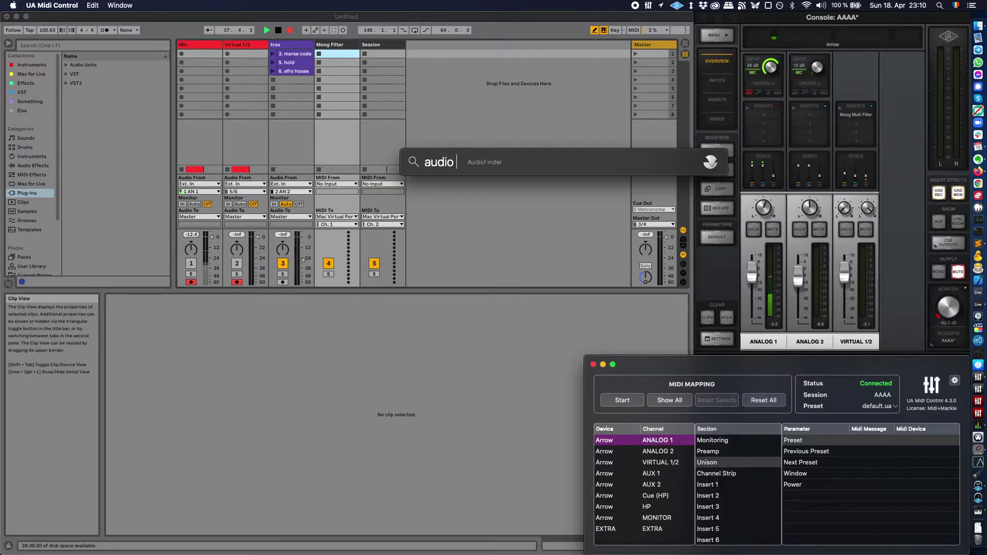
text( midiset)
Step: Launch Audio MIDI Setup and open the Mac Virtual Port's properties in the MIDI Studio
key(Return)
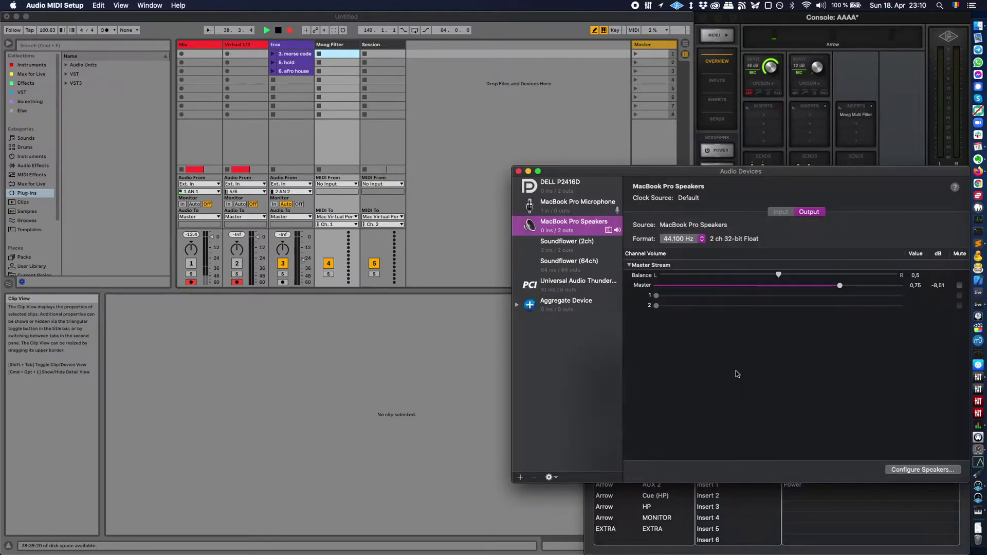
click(160, 4)
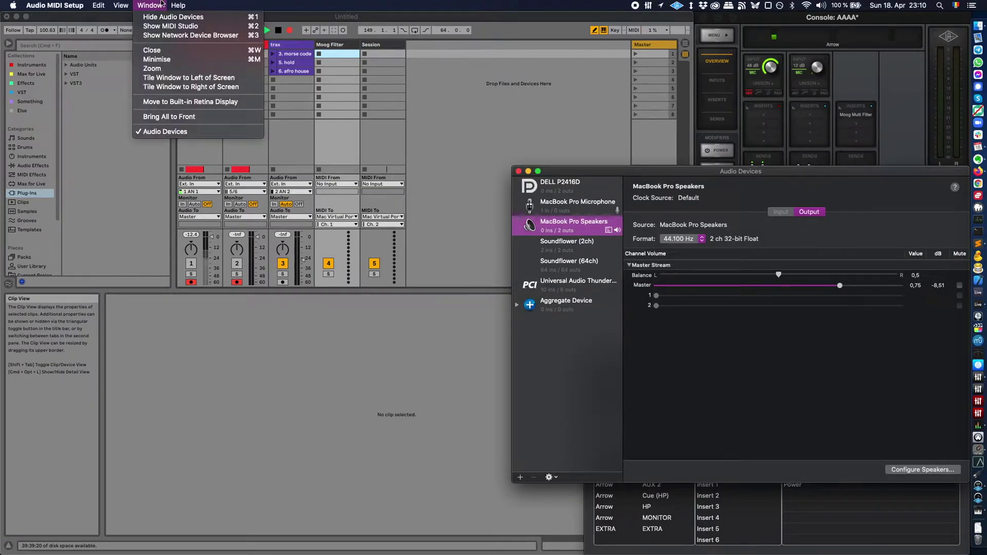
click(170, 26)
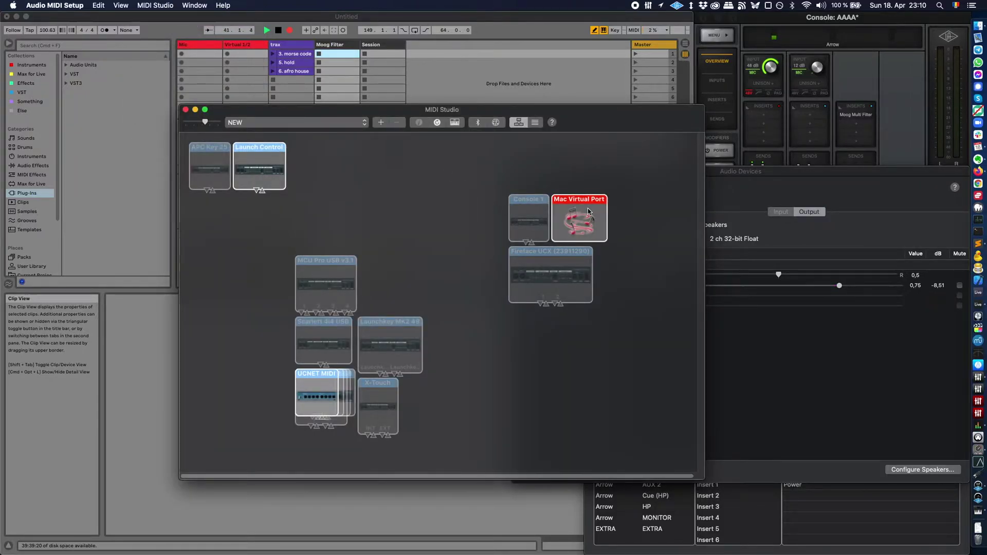
double_click(588, 210)
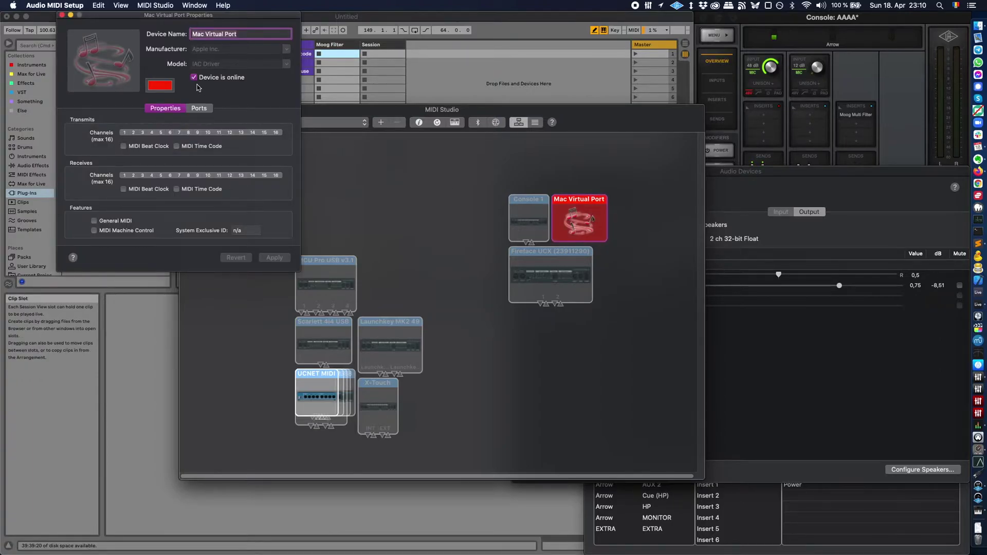
Step: Close the port properties, MIDI Studio and Audio Devices windows, then switch to Firefox
click(62, 15)
click(186, 110)
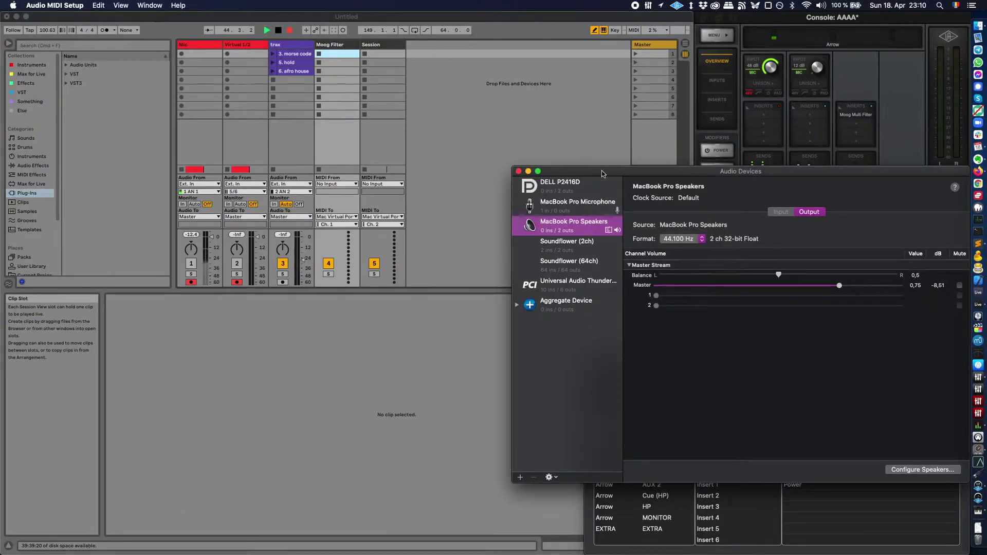
click(528, 171)
click(979, 171)
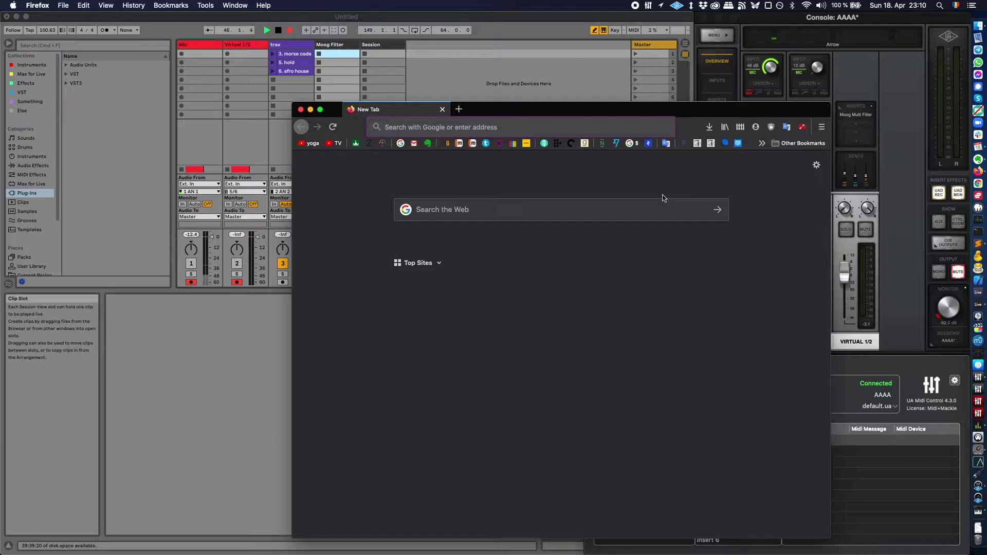
Step: Search the web for 'loop midi' and open the 'loopMIDI | Tobias Erichsen' page
text(loop midi)
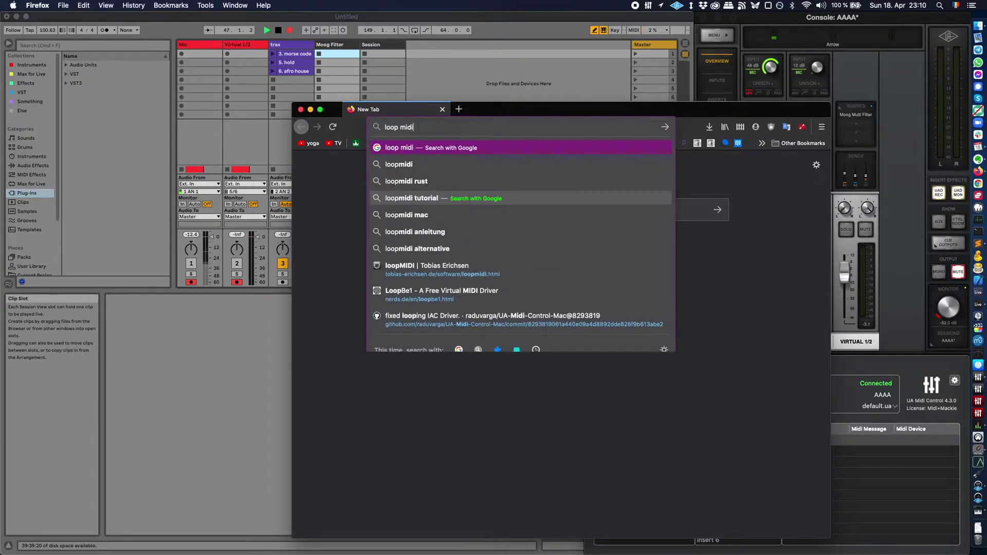
key(Return)
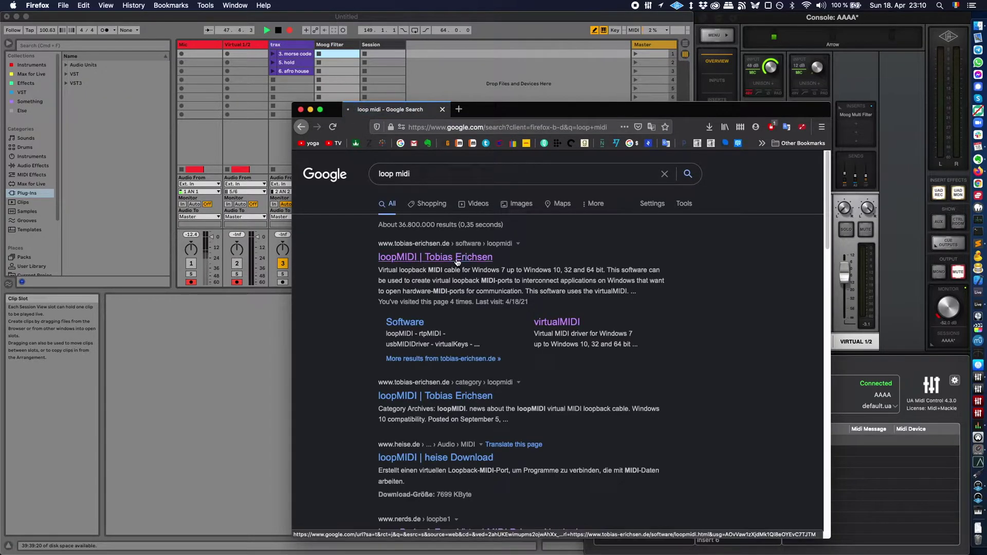
click(457, 260)
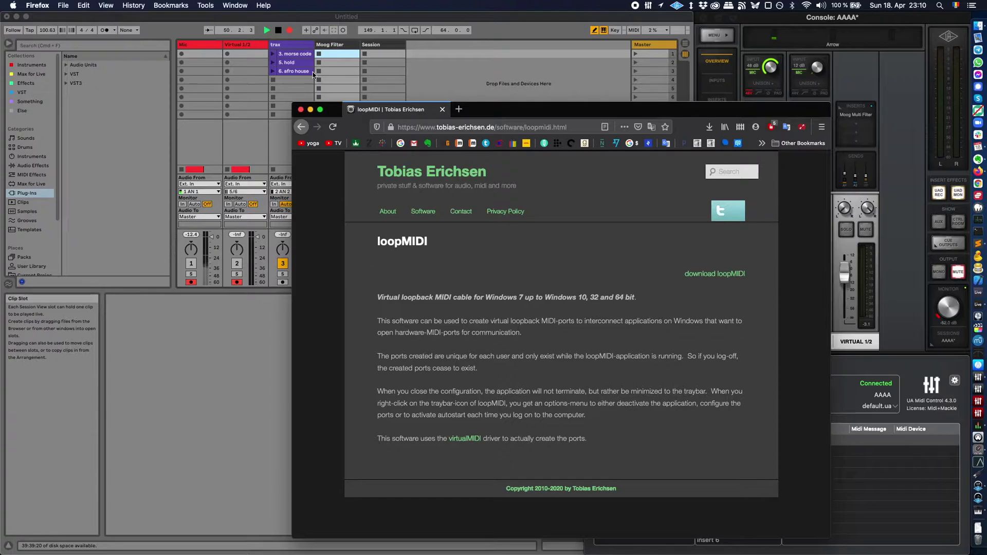
Step: Close Firefox, then check Mac Virtual Port Bus 1 in UA Midi Control's MIDI settings
click(301, 111)
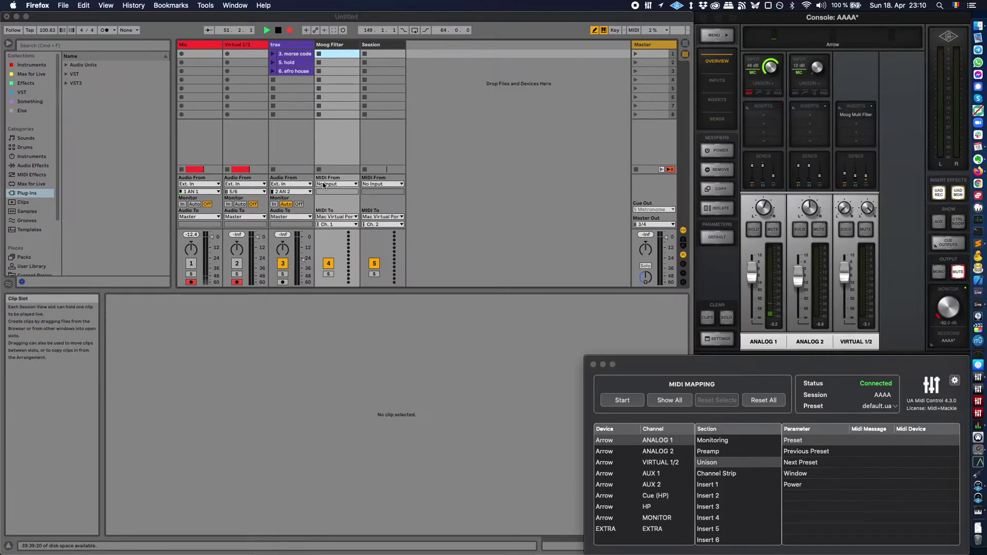
click(955, 380)
click(524, 235)
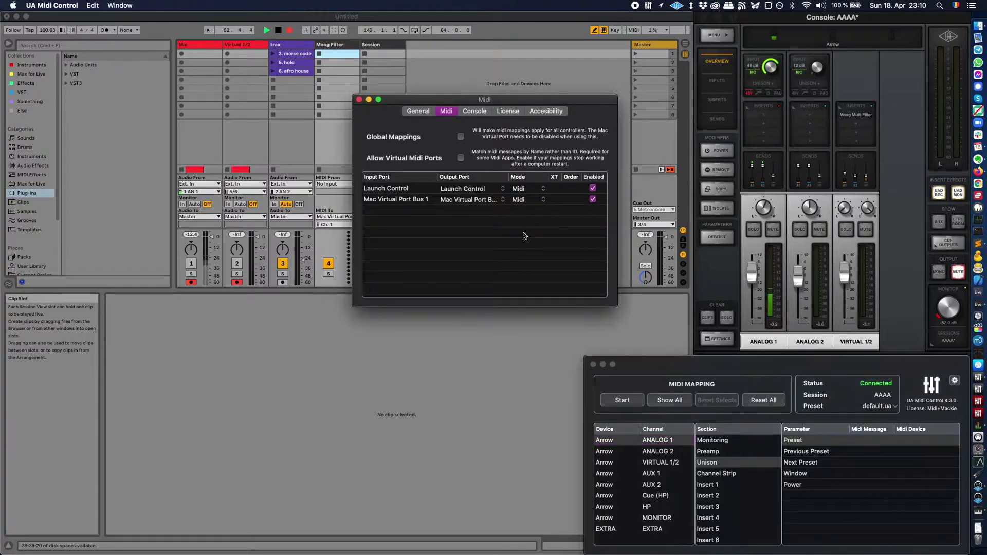
click(420, 201)
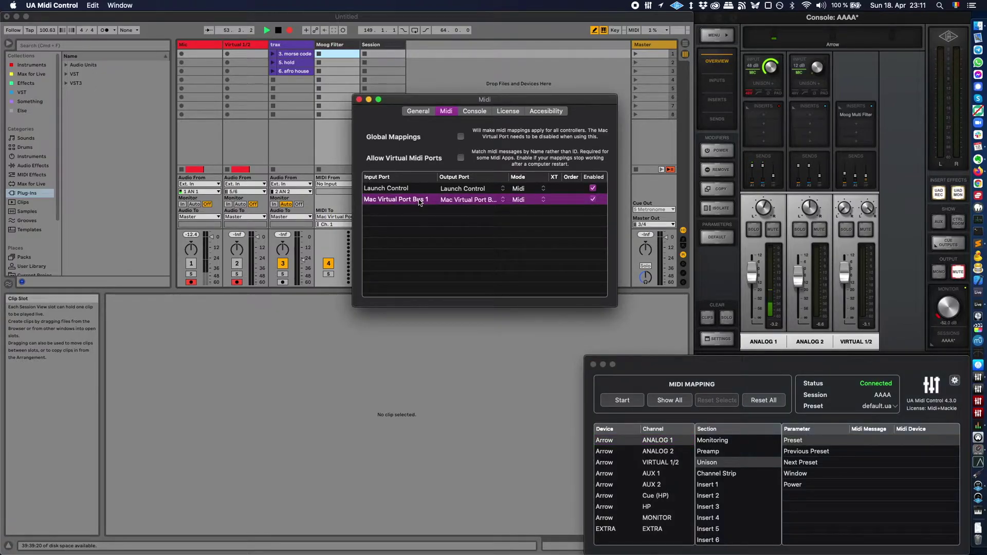
click(358, 100)
click(86, 20)
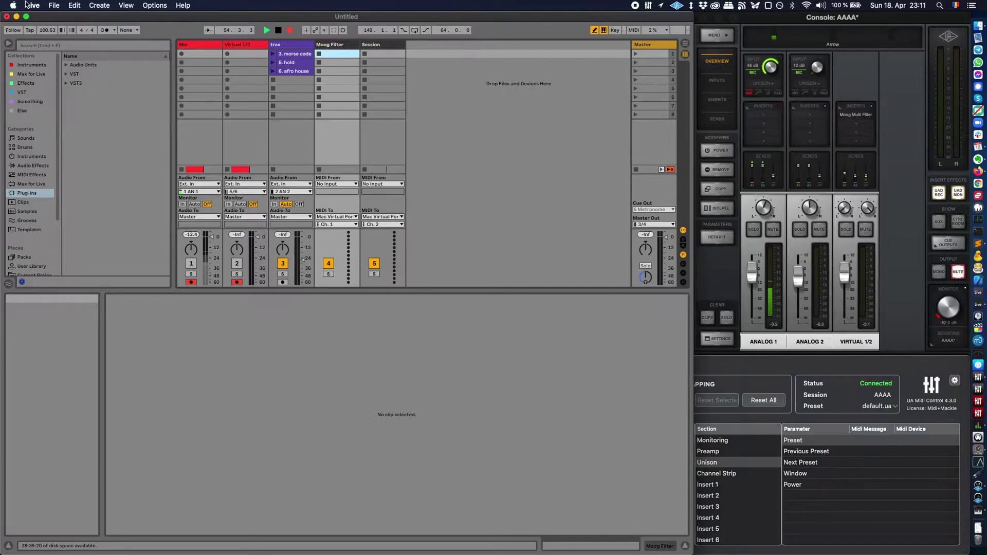
click(33, 5)
click(77, 30)
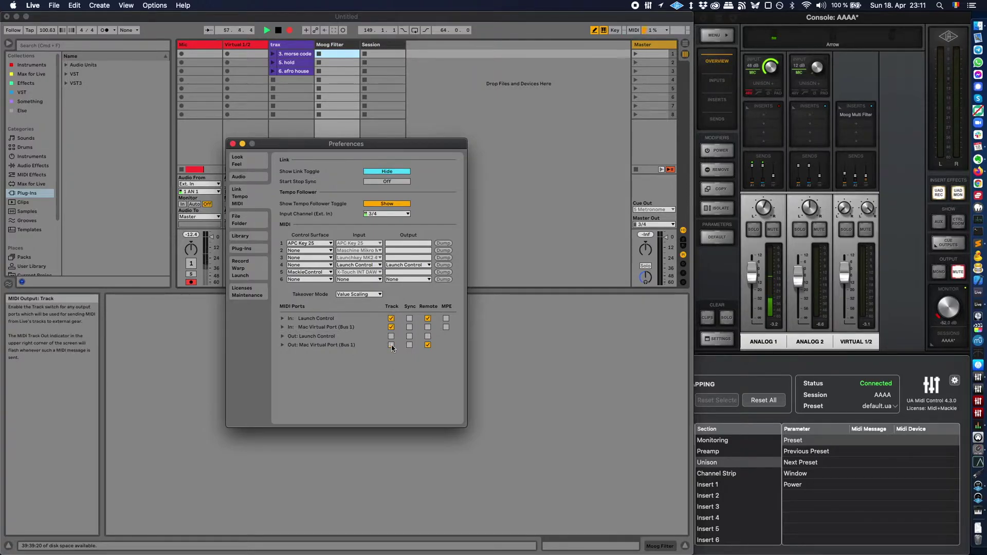
click(233, 144)
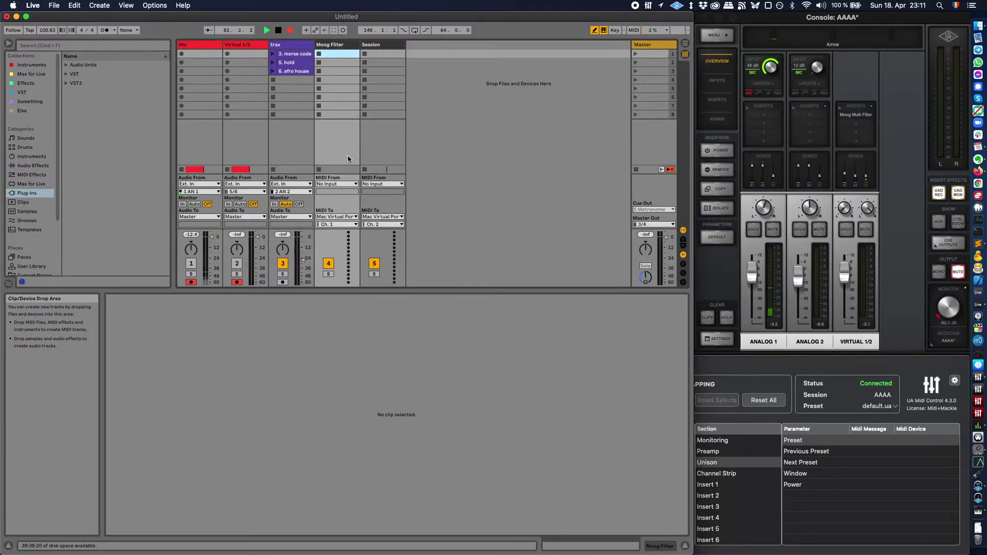
Step: Compare the trax, Moog Filter and Session tracks, checking Moog Filter's MIDI To routing, Mac Virtual Port Ch. 1
click(302, 46)
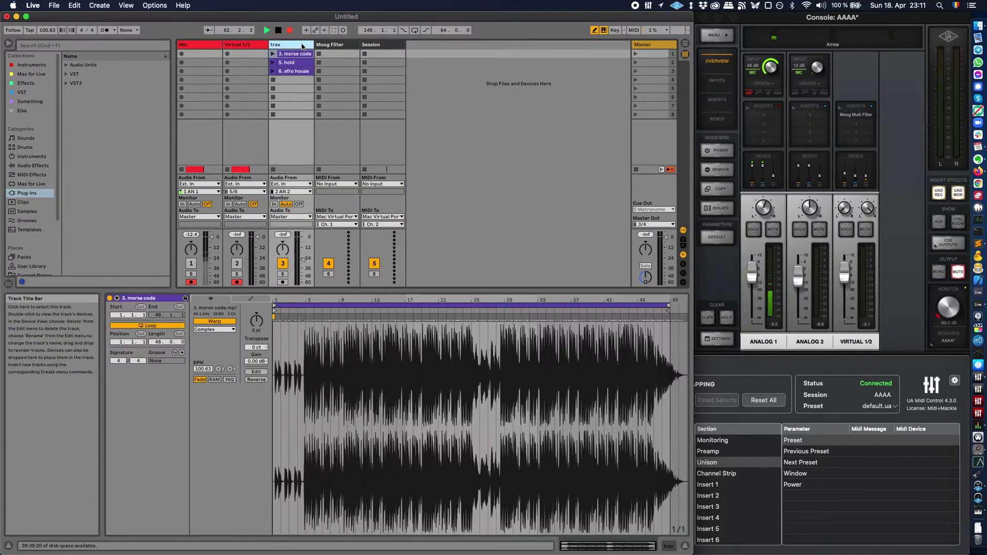
click(337, 45)
click(385, 47)
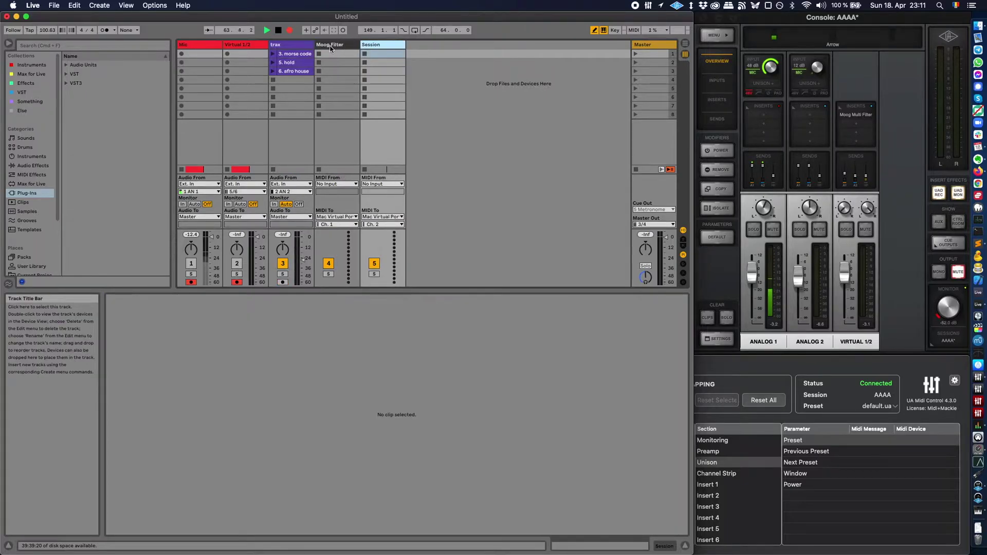
click(330, 47)
click(385, 46)
click(335, 45)
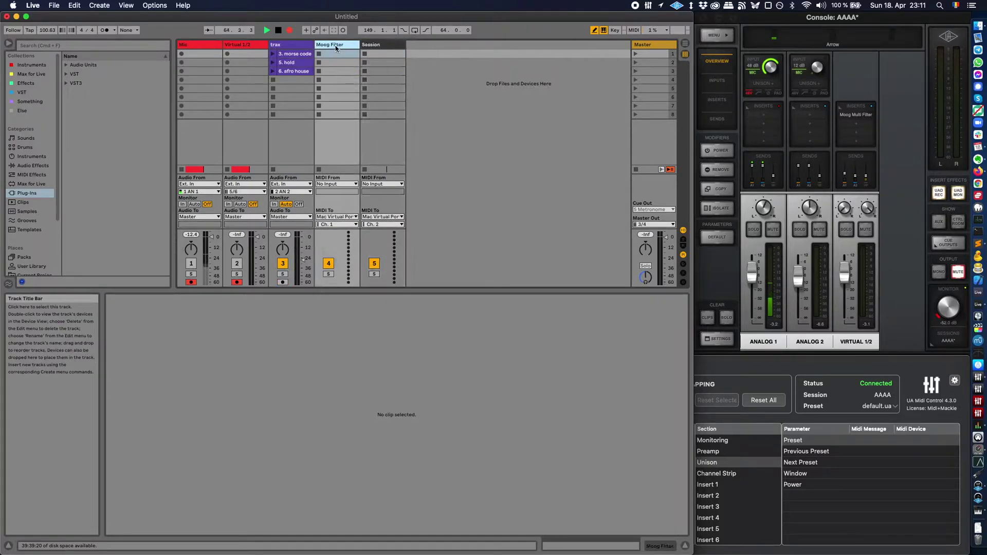
click(378, 45)
click(334, 45)
click(378, 45)
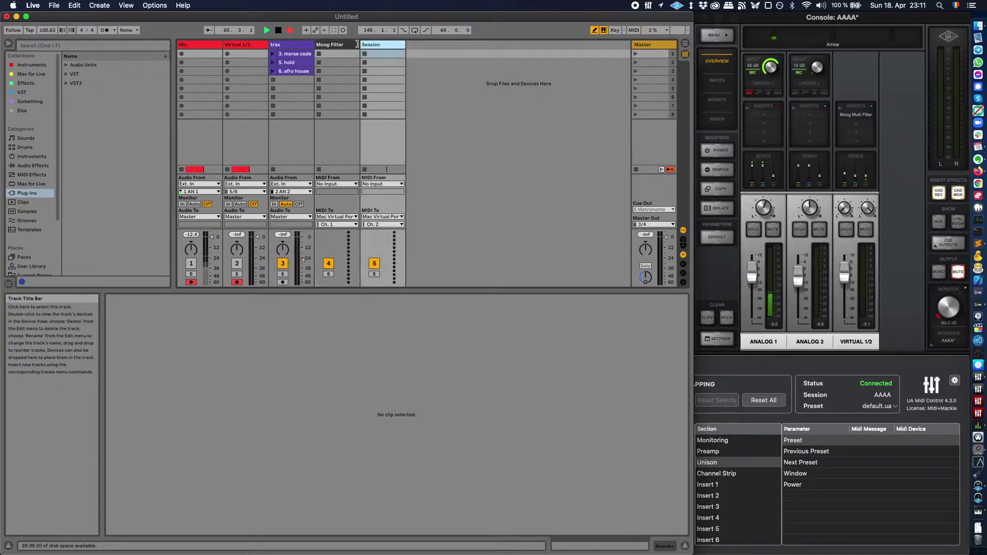
click(356, 45)
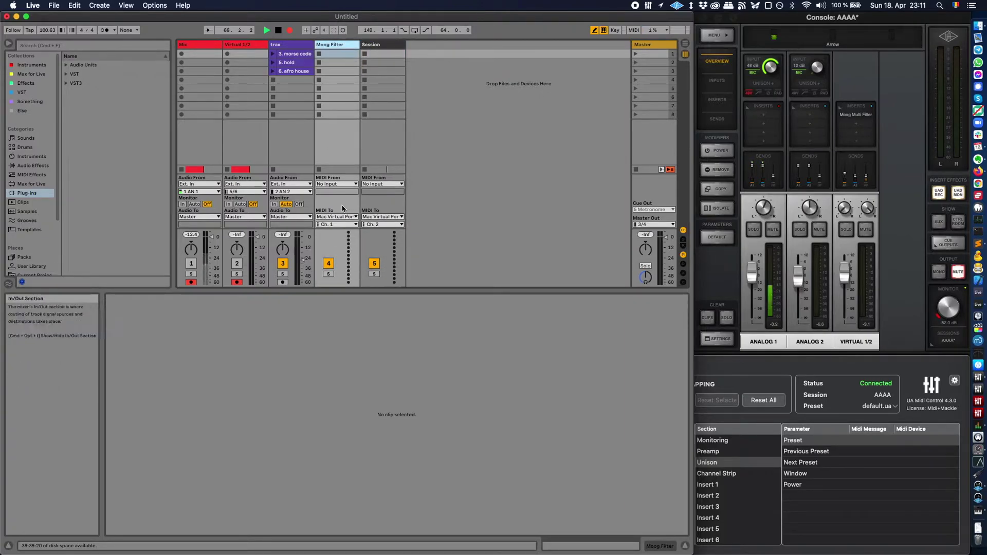
click(316, 224)
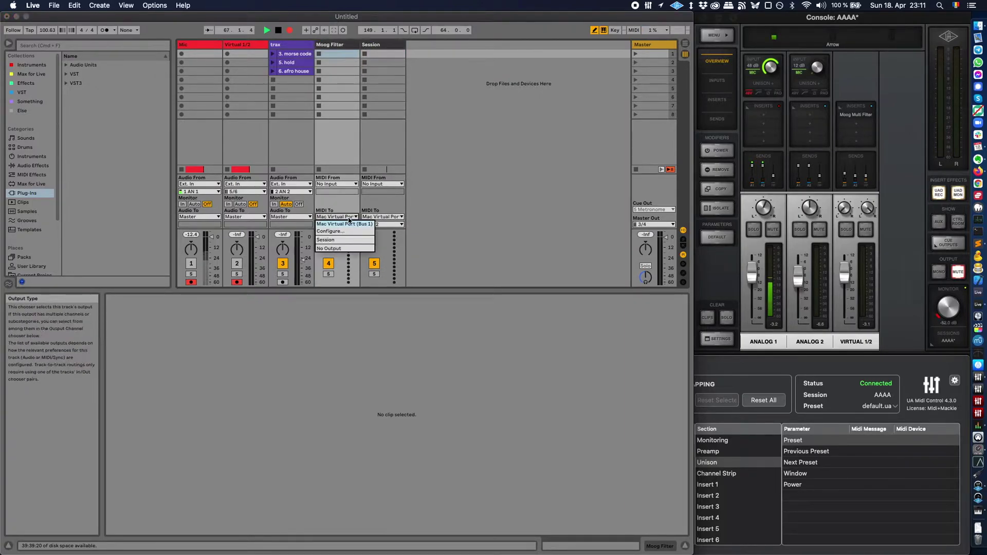
click(349, 209)
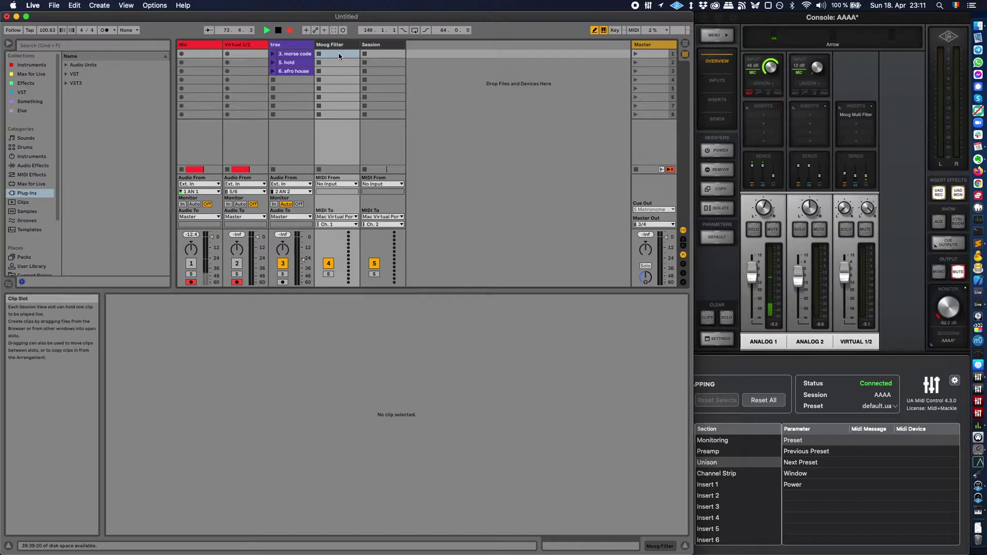
Step: Bring the Console mixer forward, then create an empty MIDI clip in Moog Filter's first slot
click(857, 111)
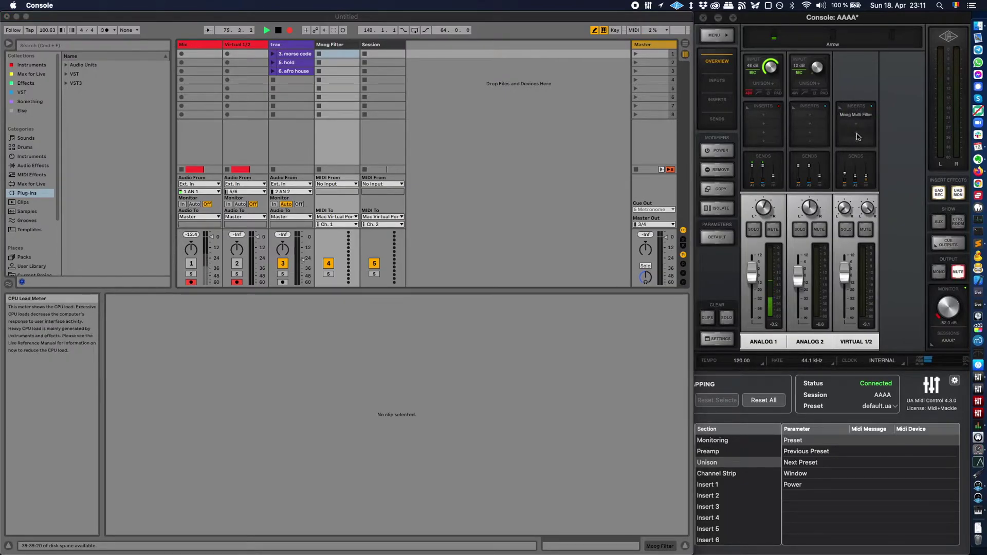
double_click(337, 56)
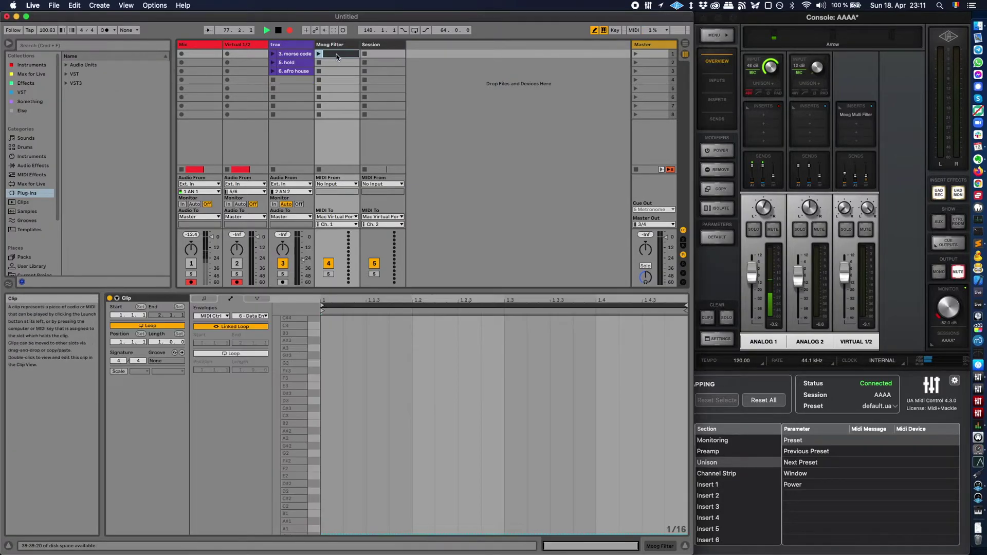
Step: Set the clip's envelope to MIDI Ctrl controller 5 - Portamento Time
click(222, 316)
click(223, 323)
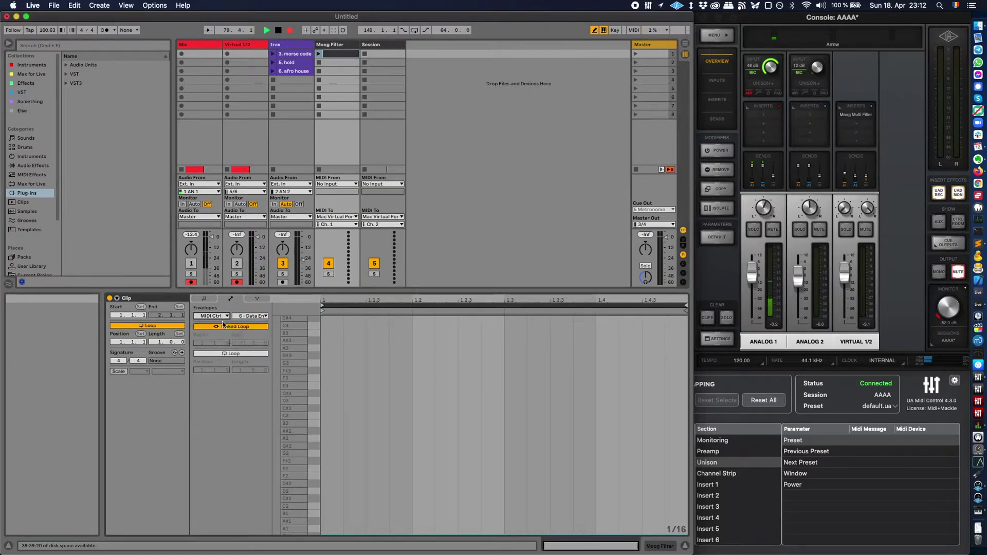
click(251, 315)
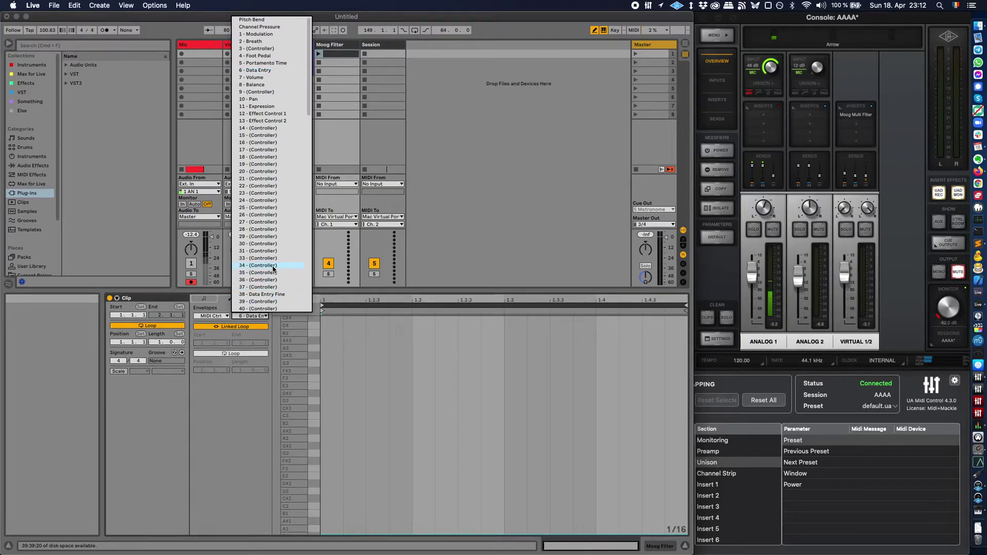
scroll(273, 268, down, 15)
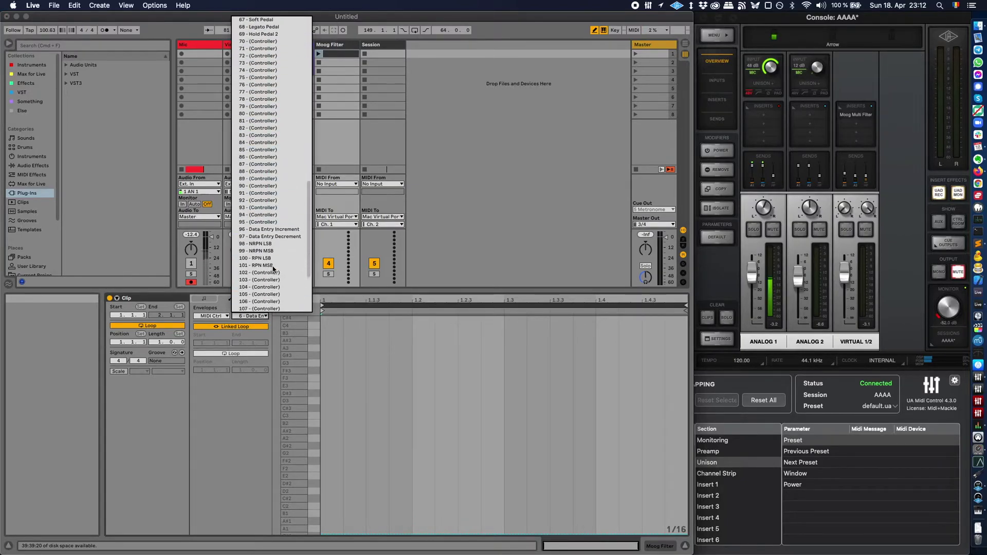
scroll(273, 268, up, 15)
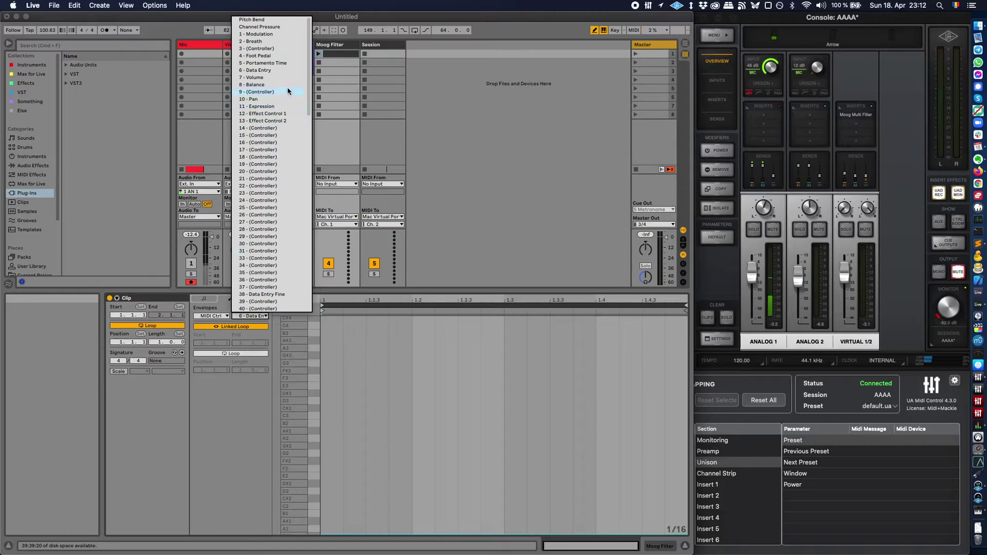
click(290, 64)
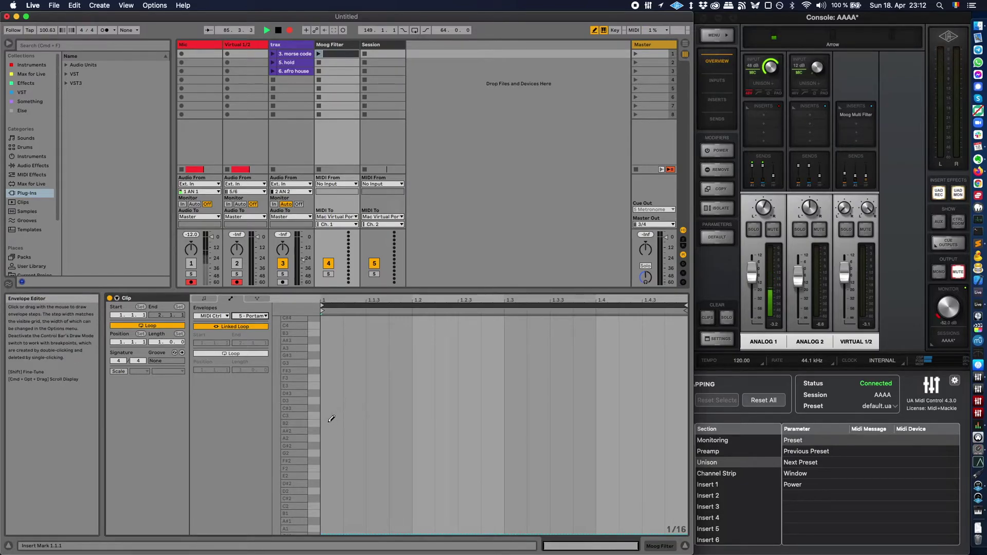
Step: Draw a rising controller 5 envelope, turn Fixed Grid off, and smooth it freehand
mouse_move(325, 422)
mouse_down()
mouse_move(429, 389)
mouse_move(594, 363)
mouse_up()
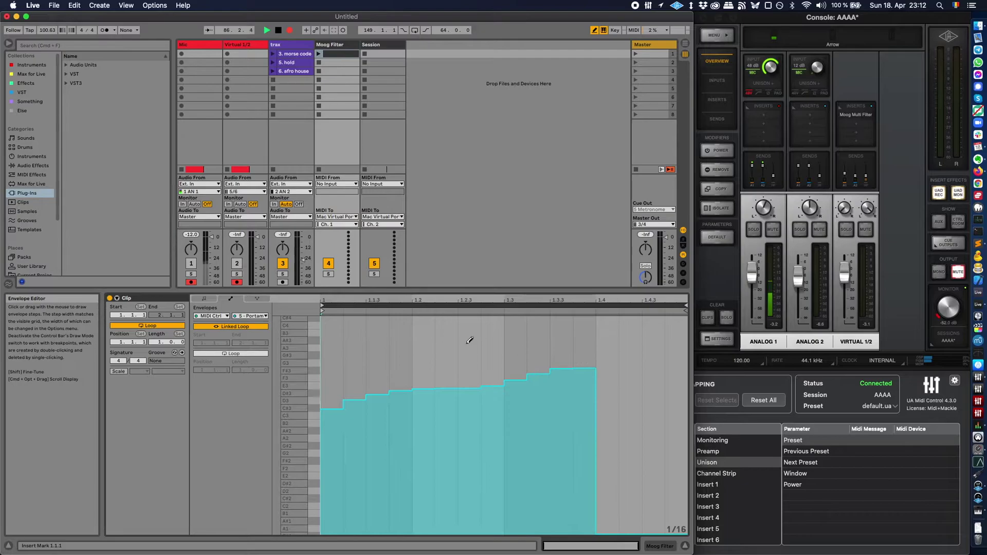
right_click(467, 346)
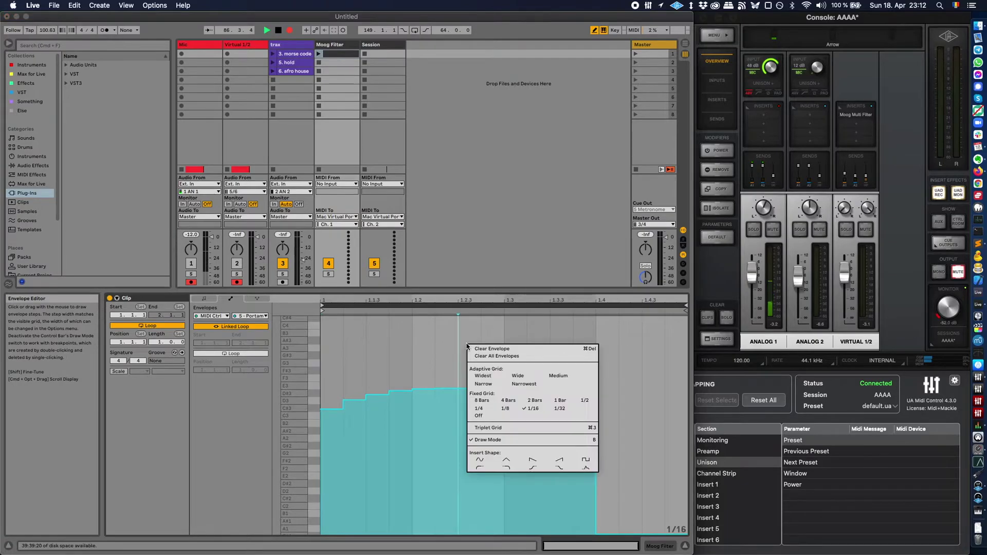
click(488, 416)
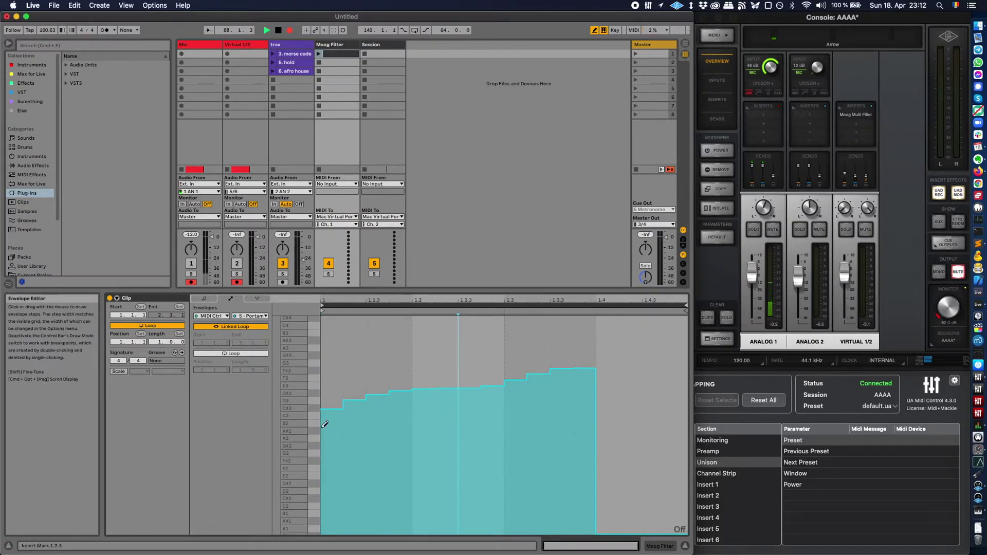
mouse_move(325, 425)
mouse_down()
mouse_move(375, 393)
mouse_move(575, 360)
mouse_move(628, 357)
mouse_move(702, 376)
mouse_move(585, 353)
mouse_move(434, 345)
mouse_move(322, 414)
mouse_up()
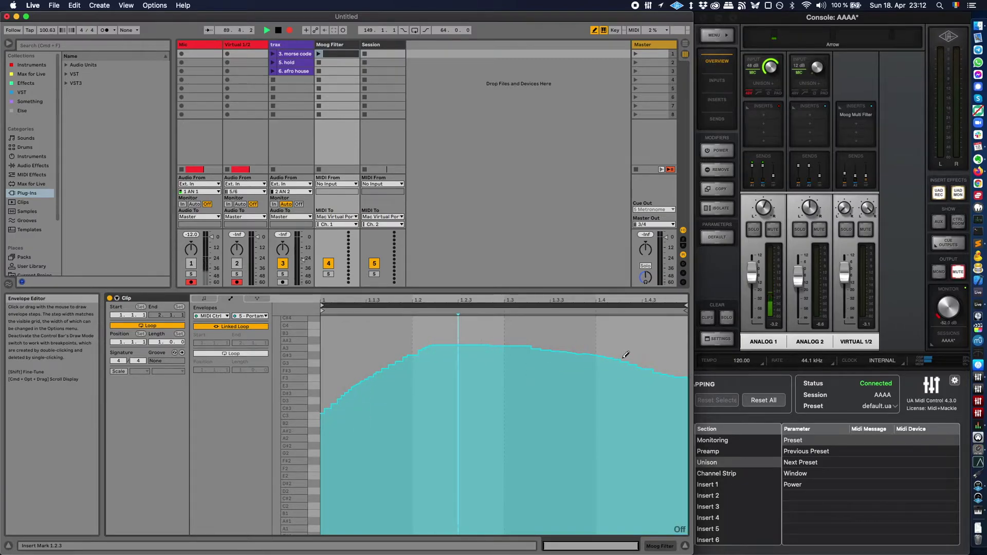
Step: Launch the Moog Filter clip and map VIRTUAL 1/2 Moog Multimode Filter Cutoff to incoming CC 5
click(319, 53)
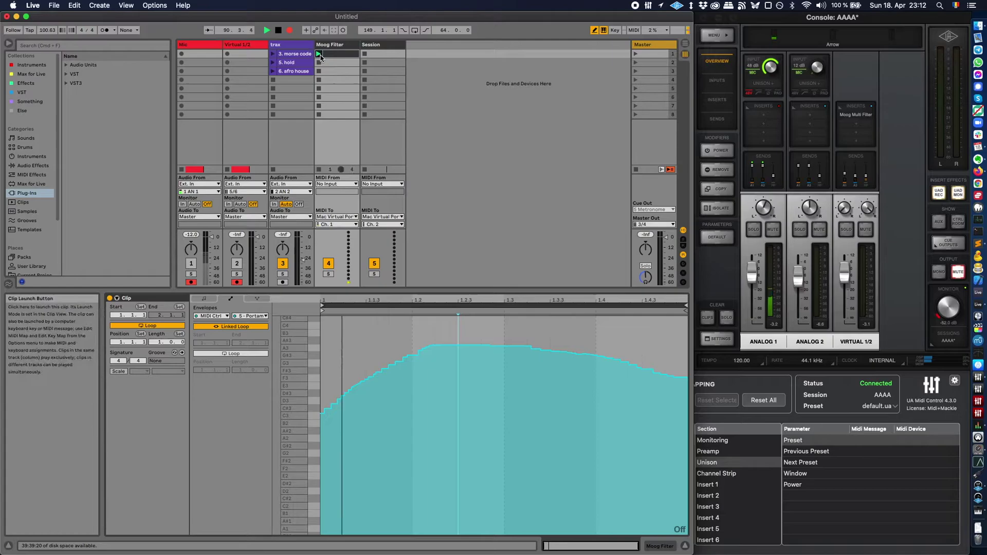
click(797, 384)
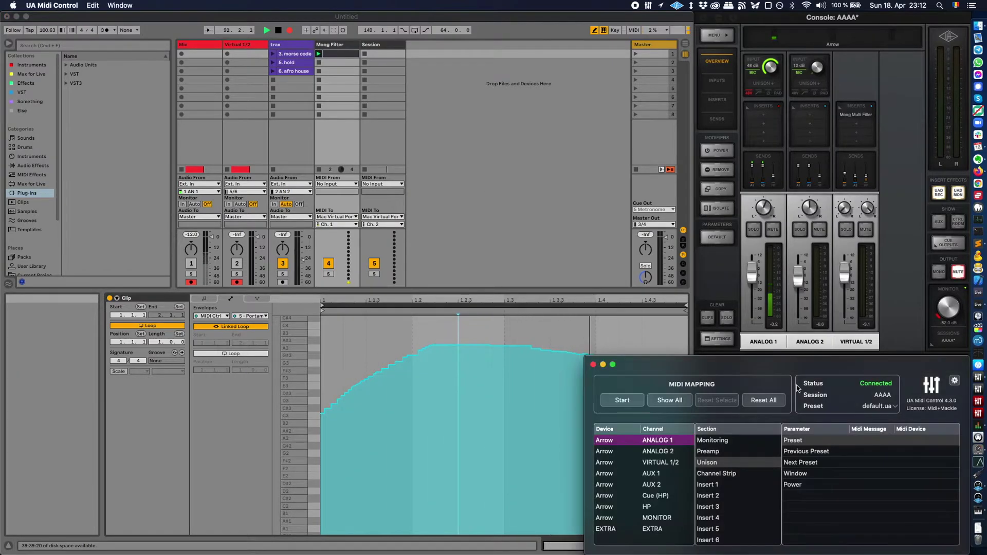
click(669, 466)
click(729, 462)
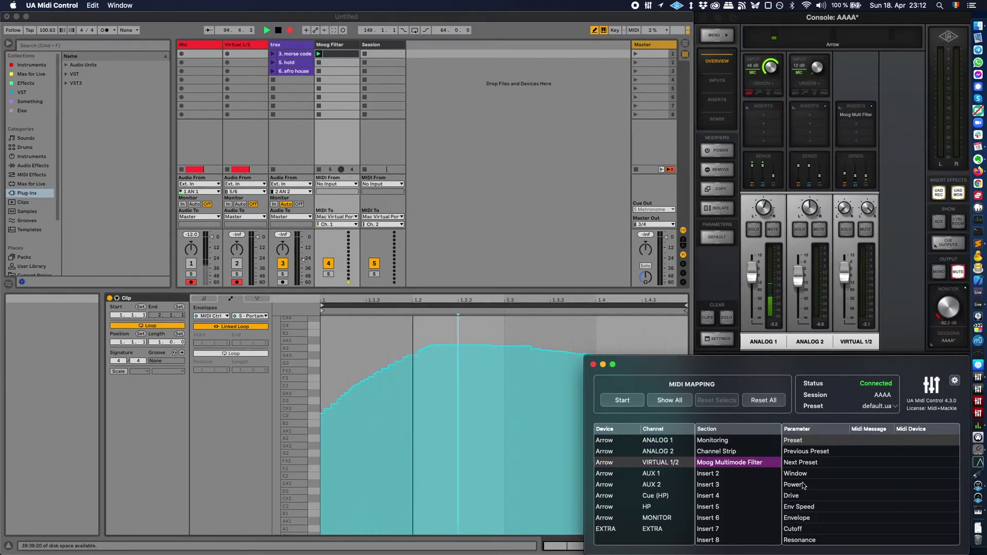
click(799, 529)
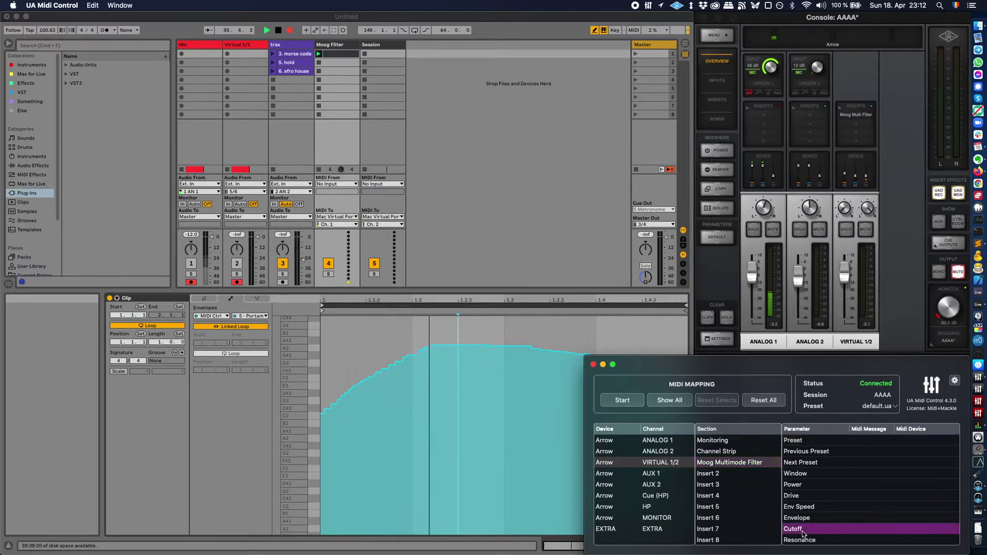
click(612, 400)
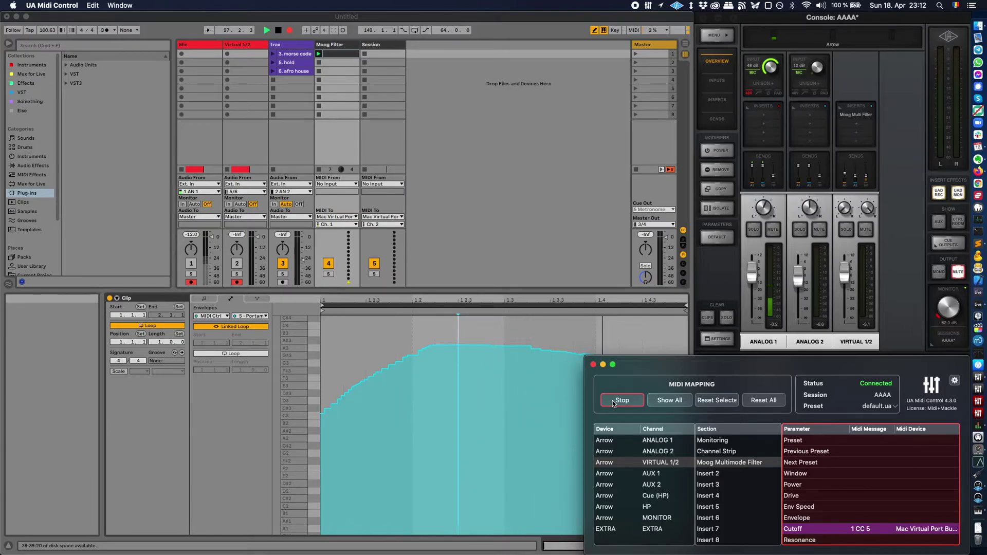
click(613, 400)
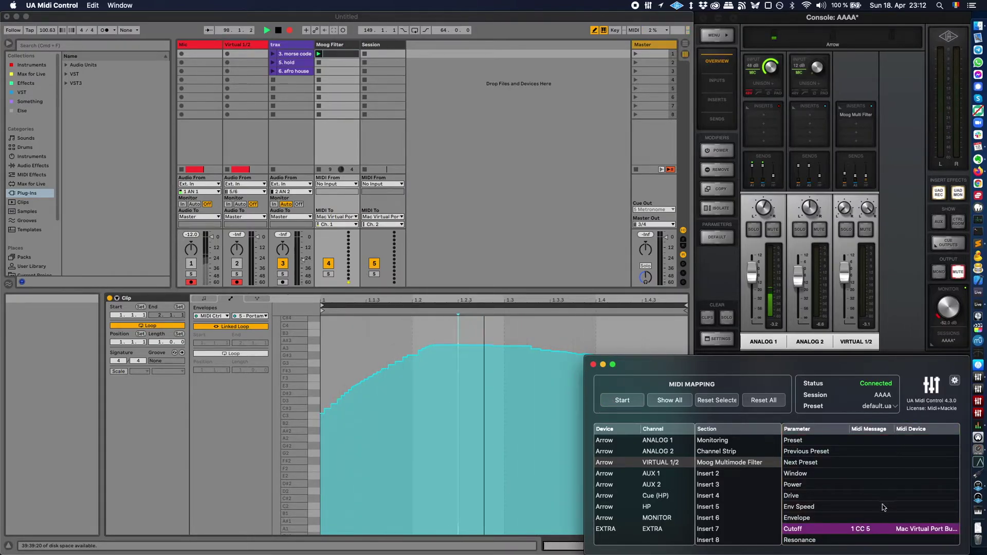
Step: Open the Moog Multimode Filter plugin on VIRTUAL 1/2 and launch trax's '3. morse code' clip
click(908, 232)
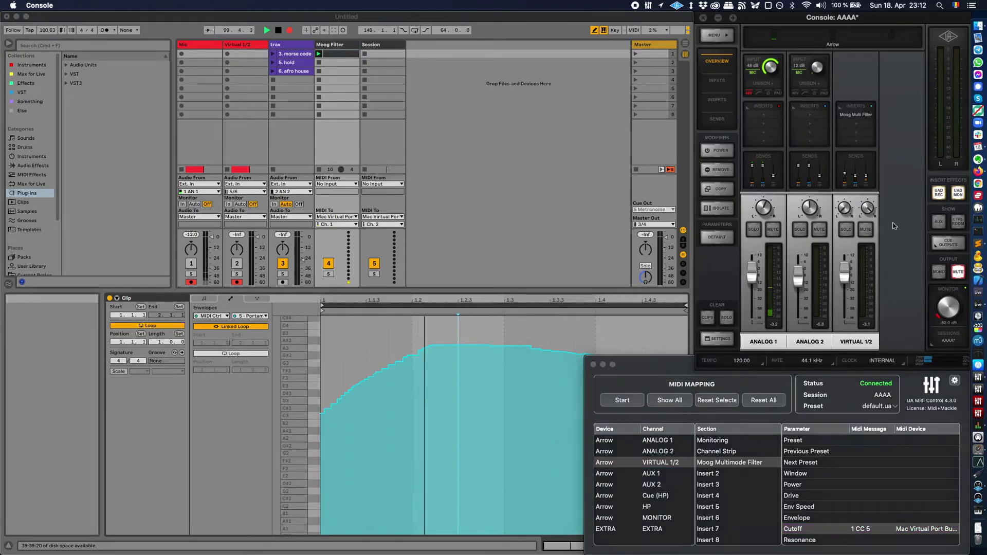
click(851, 115)
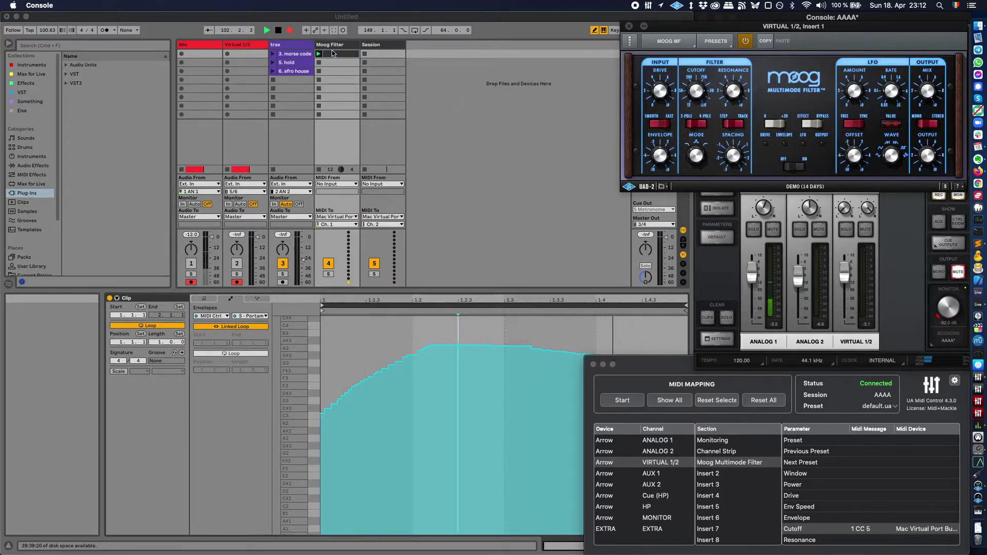
click(272, 58)
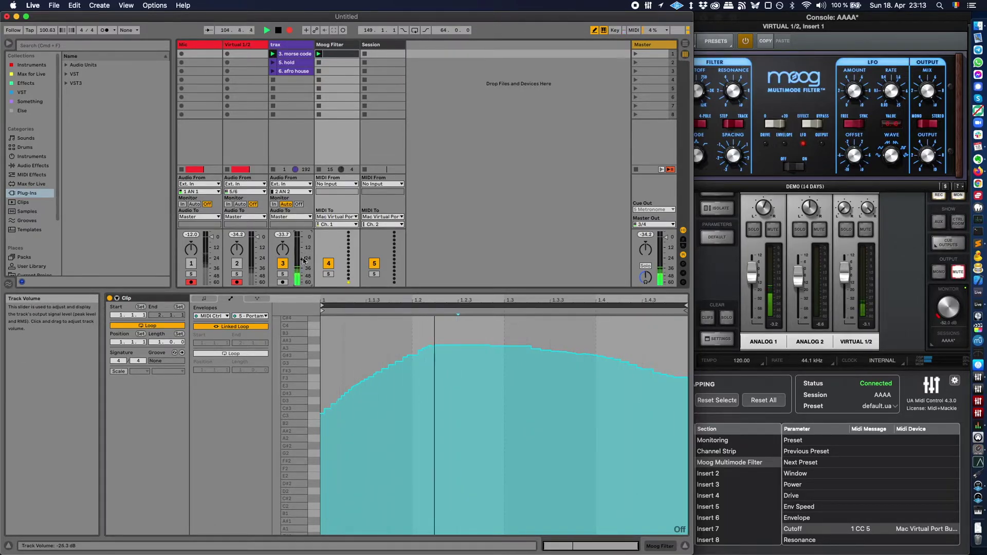
Step: Reshape the cutoff envelope with a rising ramp, double the loop to two bars, and flatten its peaks
mouse_move(326, 432)
mouse_down()
mouse_move(317, 451)
mouse_move(412, 318)
mouse_move(543, 362)
mouse_move(641, 417)
mouse_move(649, 463)
mouse_move(679, 507)
mouse_up()
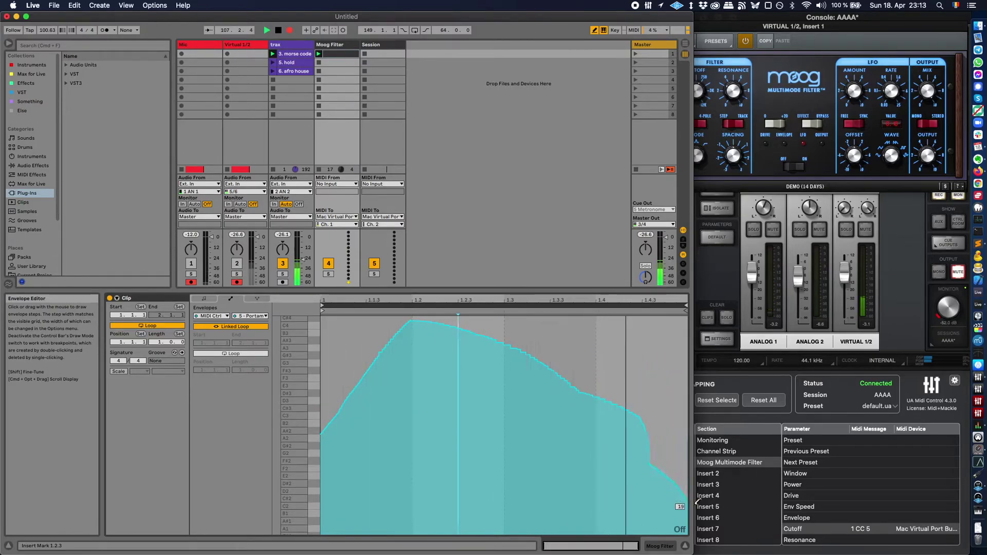
click(687, 304)
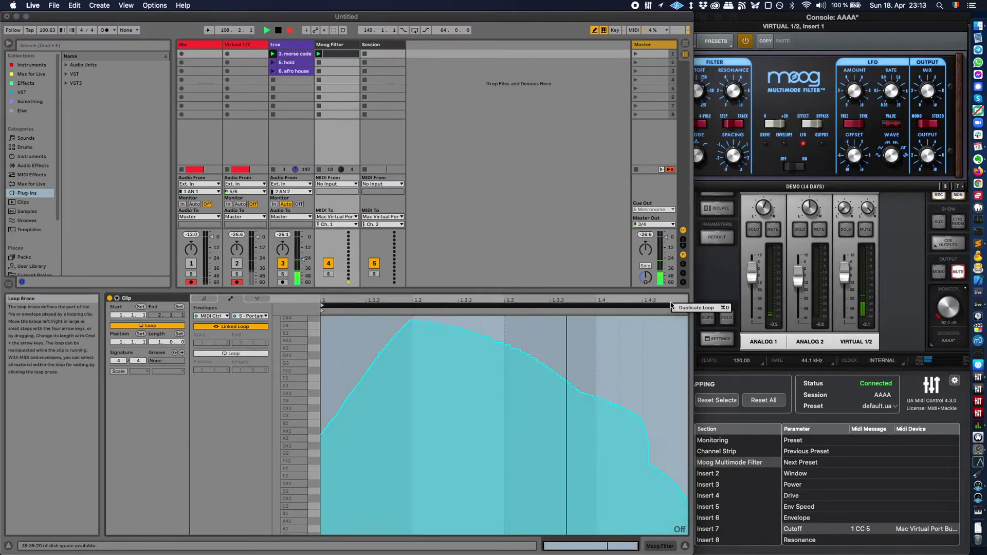
key(super+d)
key(super+d)
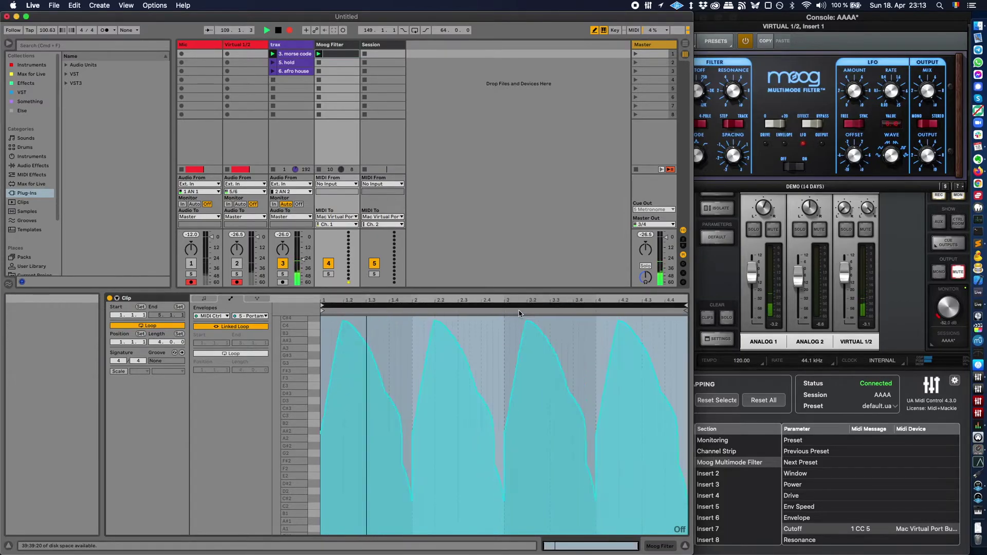
mouse_move(326, 379)
mouse_down()
mouse_move(386, 360)
mouse_move(431, 375)
mouse_up()
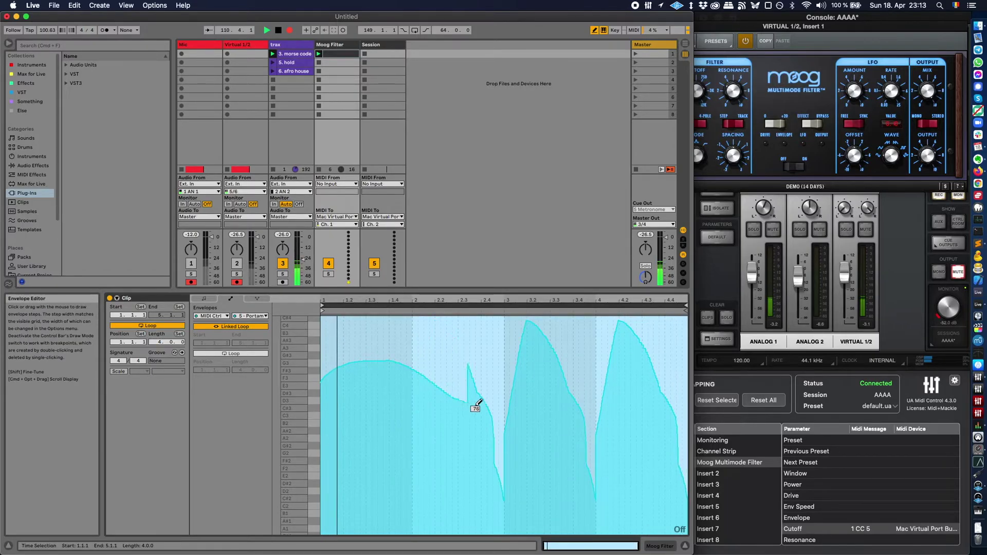
mouse_move(479, 403)
mouse_down()
mouse_move(520, 432)
mouse_move(636, 446)
mouse_move(673, 404)
mouse_move(693, 342)
mouse_move(642, 425)
mouse_move(589, 459)
mouse_move(482, 433)
mouse_move(444, 400)
mouse_move(325, 352)
mouse_up()
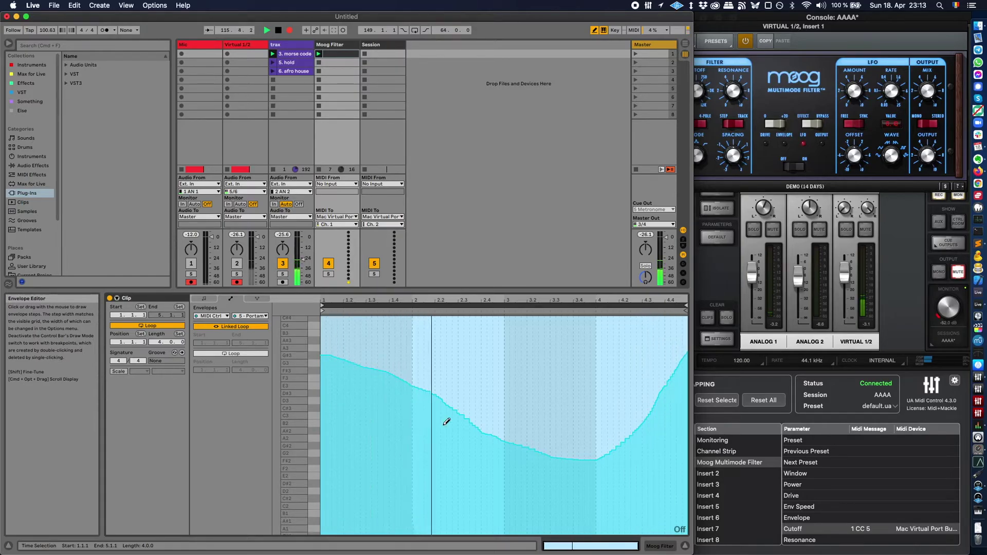
click(749, 67)
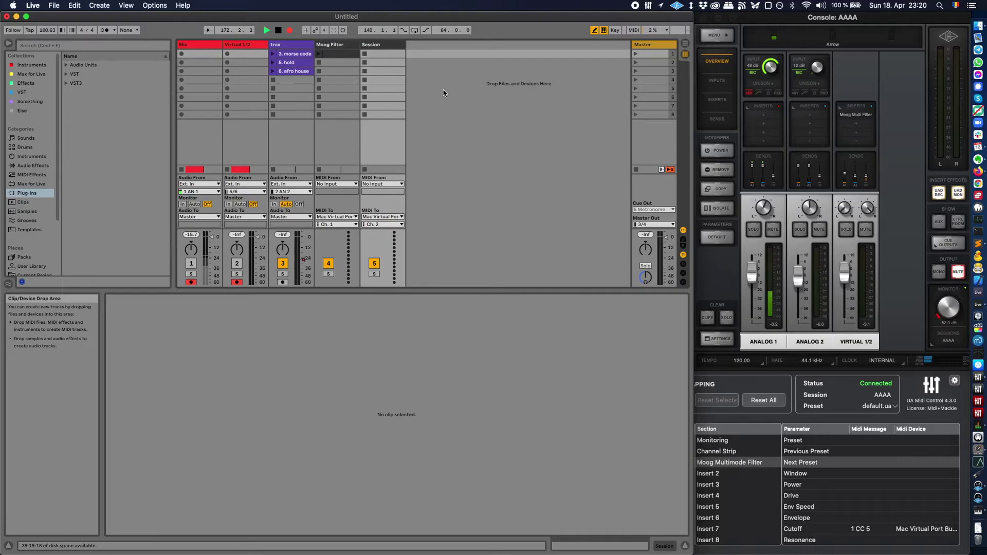
Step: Create an empty MIDI clip in slot 1 and duplicate it into slots 2 and 3
double_click(378, 53)
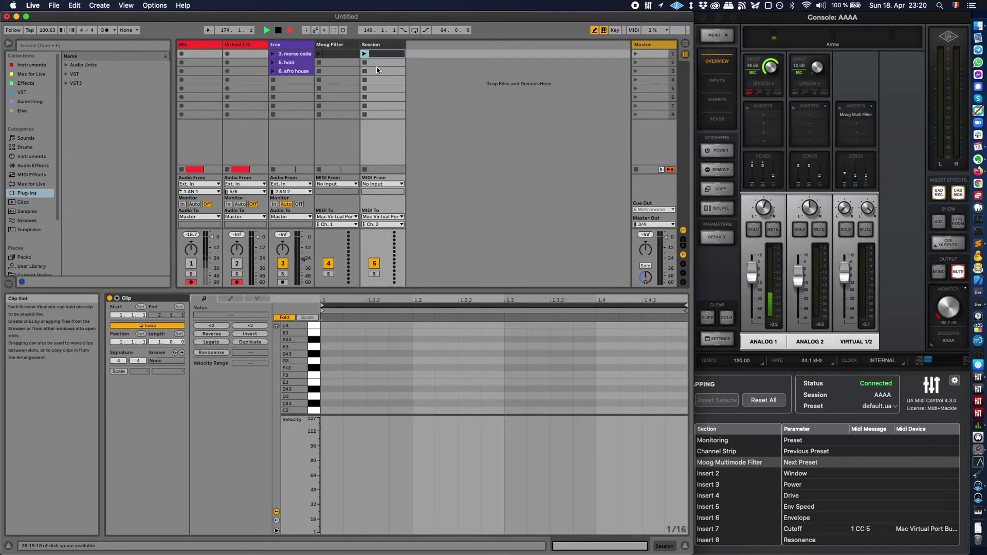
key(Down)
key(super+d)
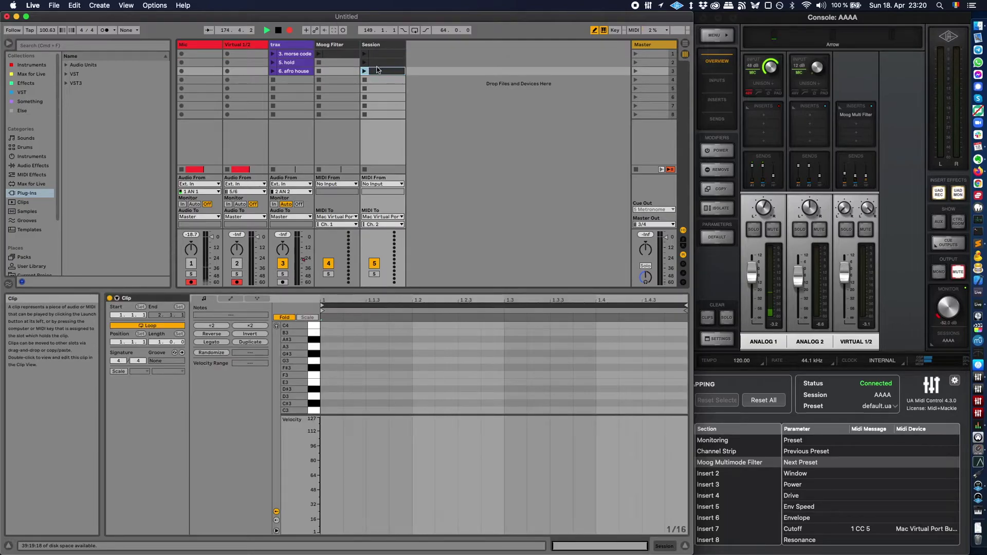
Step: Draw an A3 note at the start of clip 1 and a G3 note at the start of clip 3
click(380, 54)
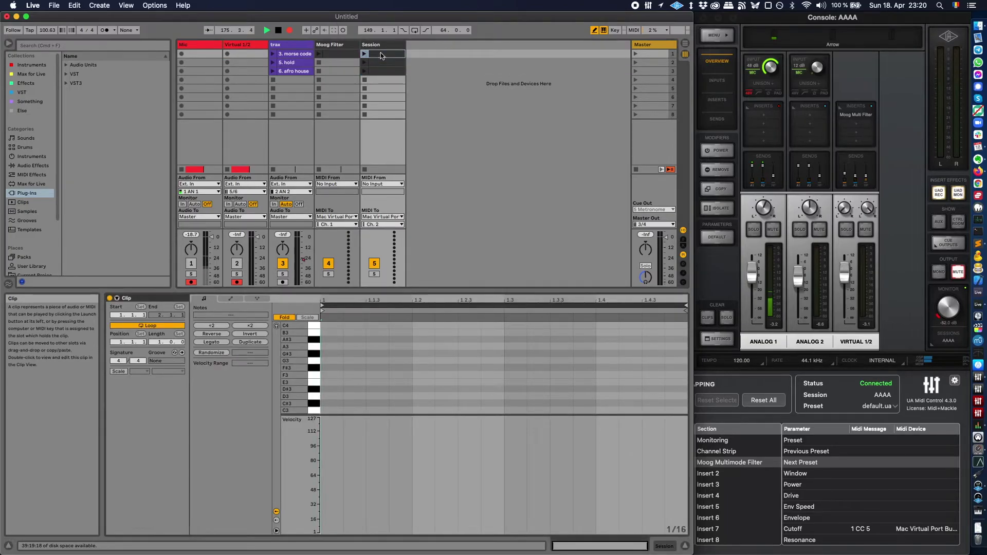
click(328, 346)
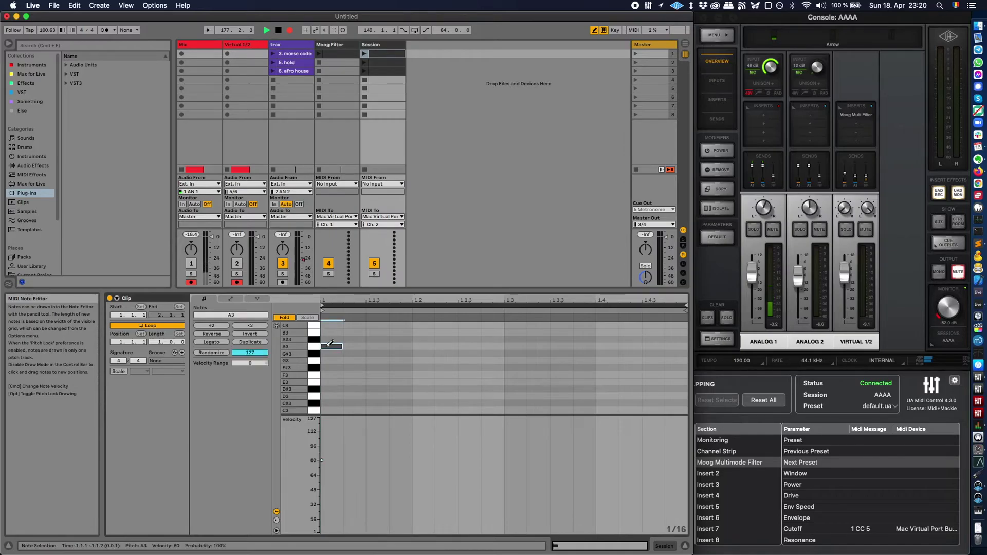
click(386, 63)
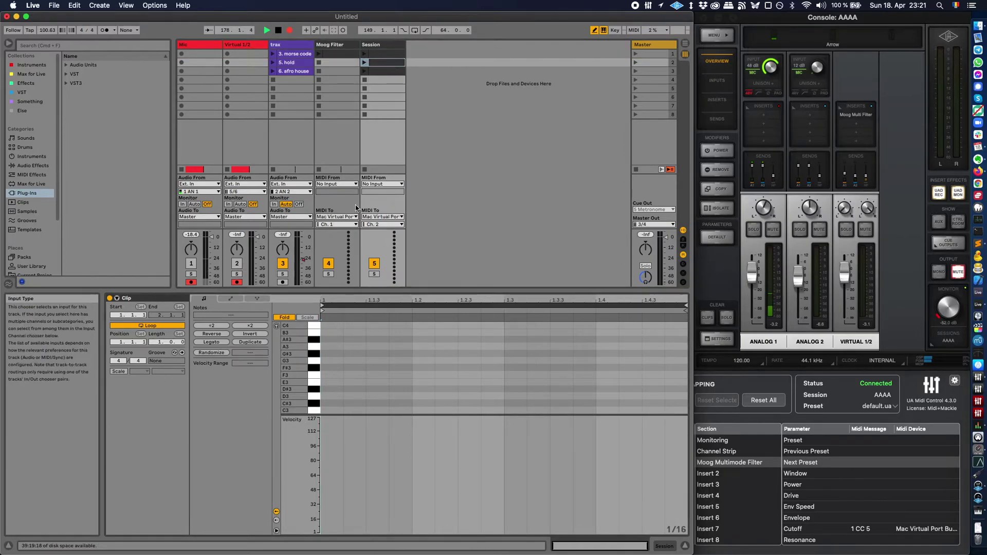
click(376, 73)
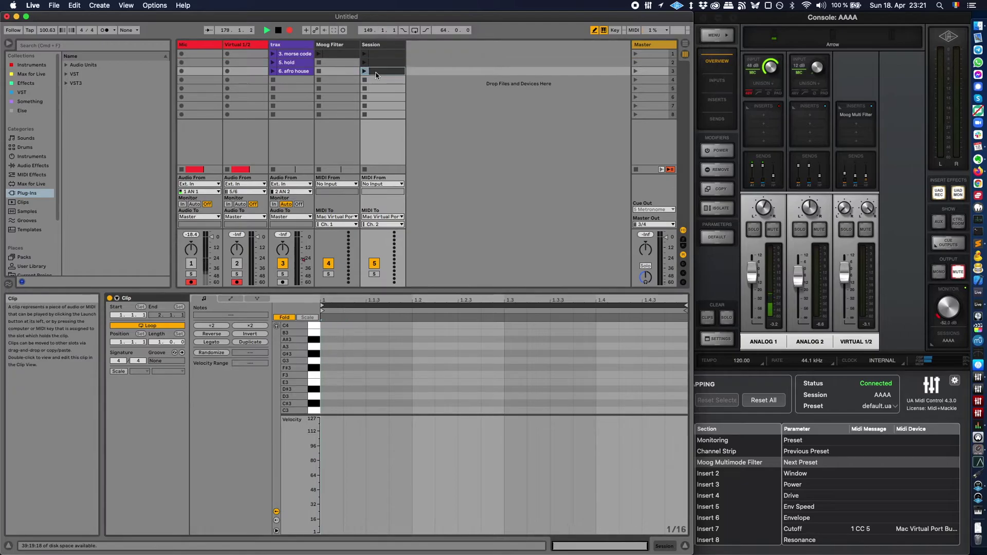
click(331, 360)
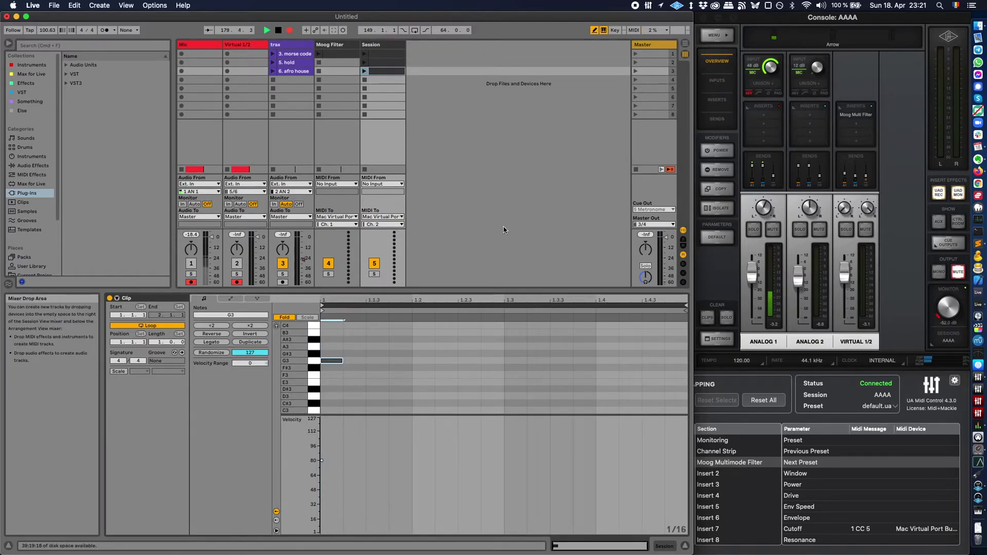
click(386, 53)
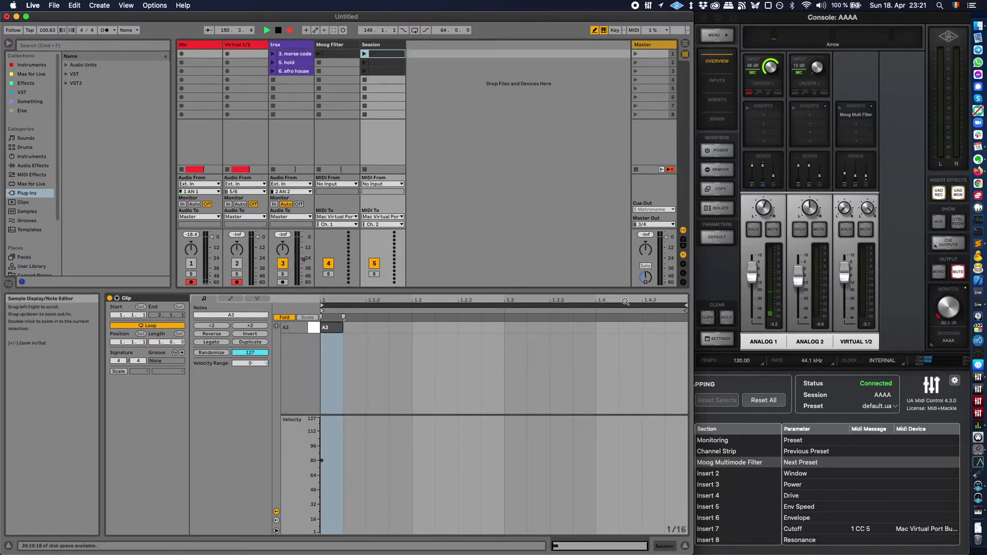
Step: Open the EXTRA > Sessions mapping list, select session AAAA and start MIDI learning
click(741, 393)
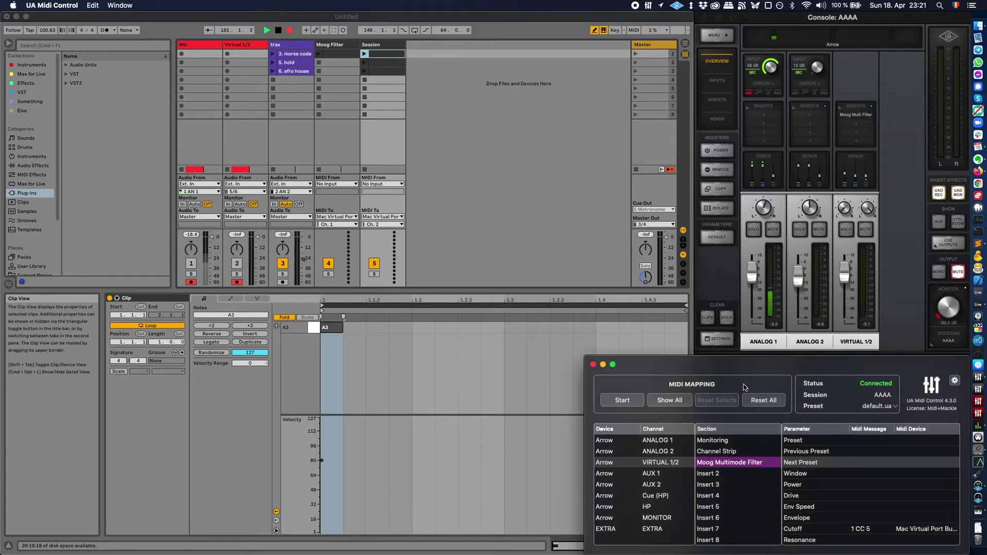
click(652, 531)
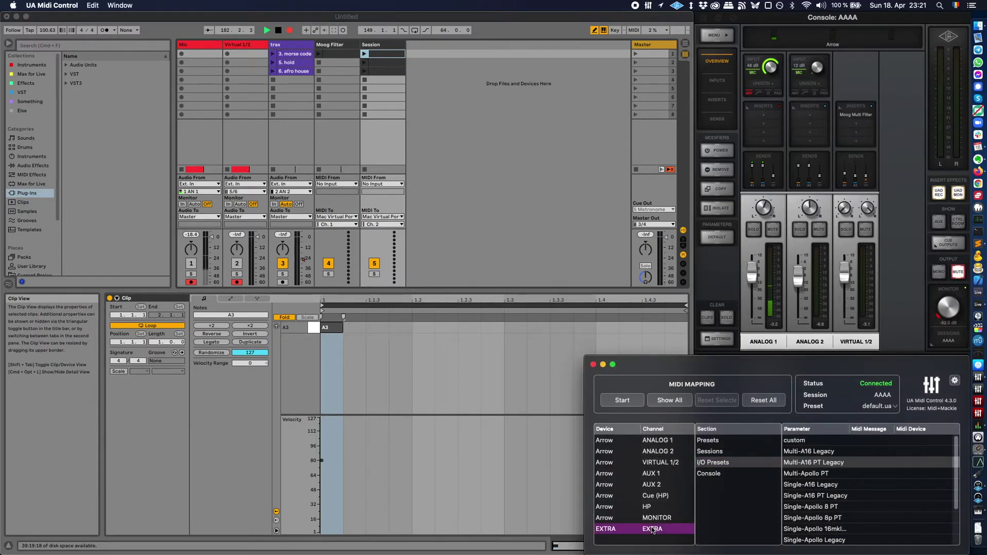
click(714, 452)
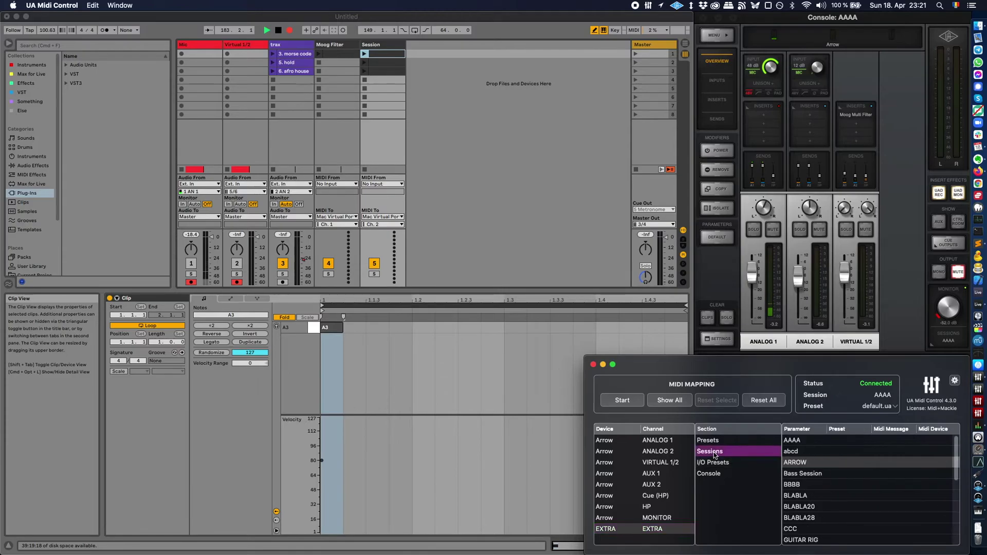
click(804, 443)
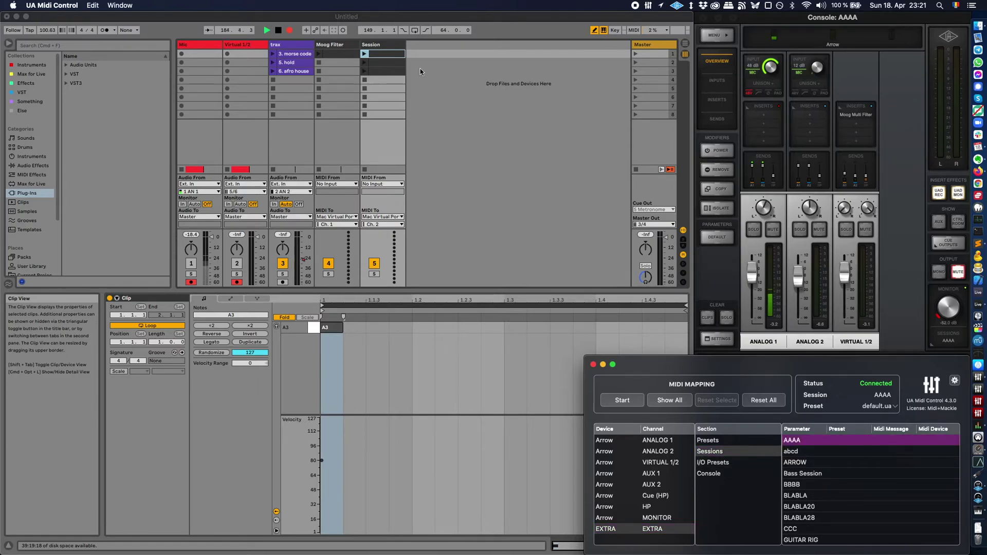
click(636, 401)
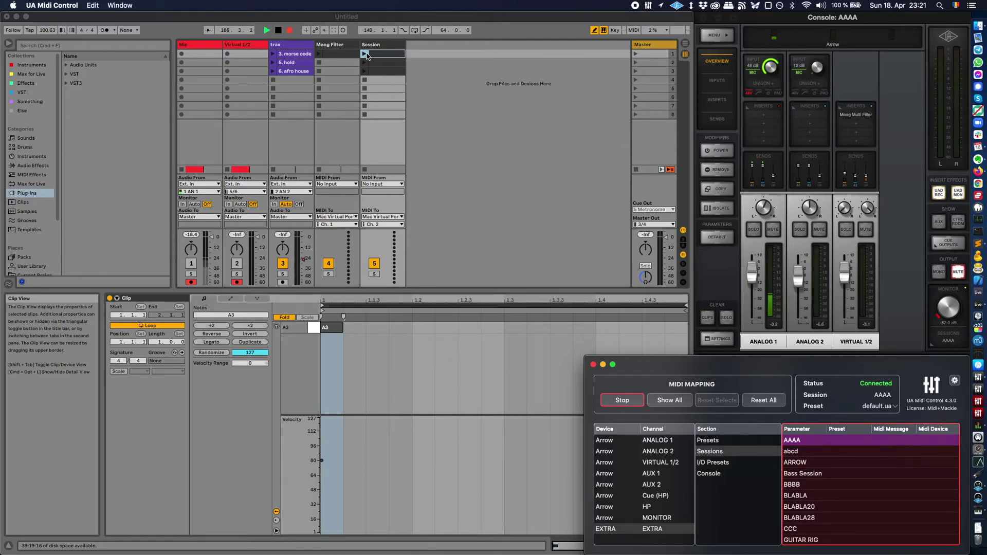
Step: Launch clips 1–3 to map sessions AAAA, abcd and ARROW to notes 69, 68 and 67
click(366, 55)
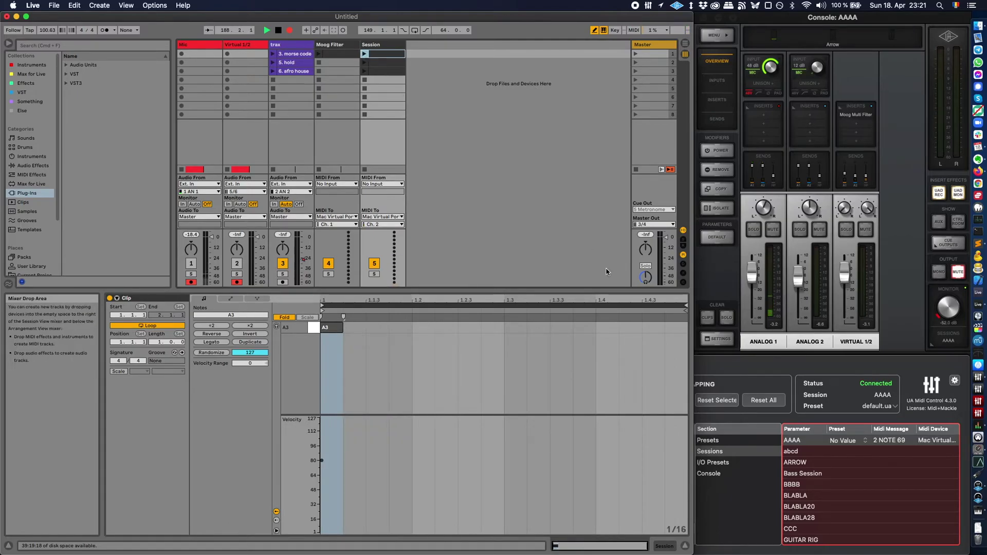
click(796, 451)
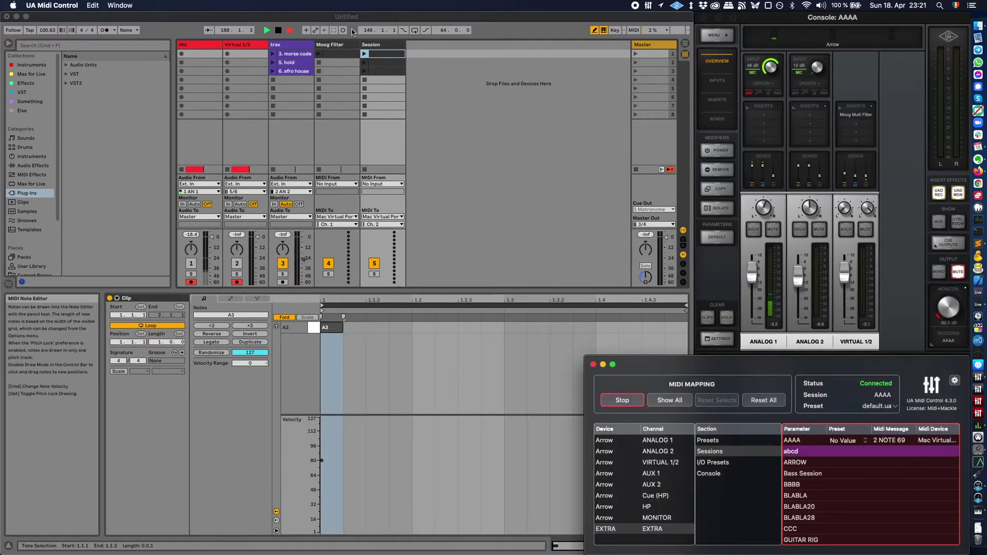
click(364, 62)
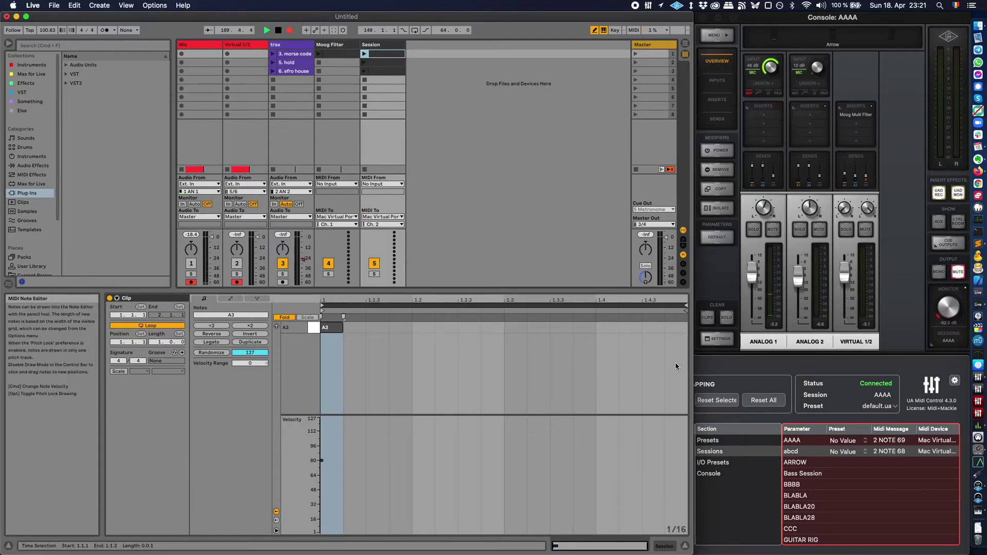
click(795, 463)
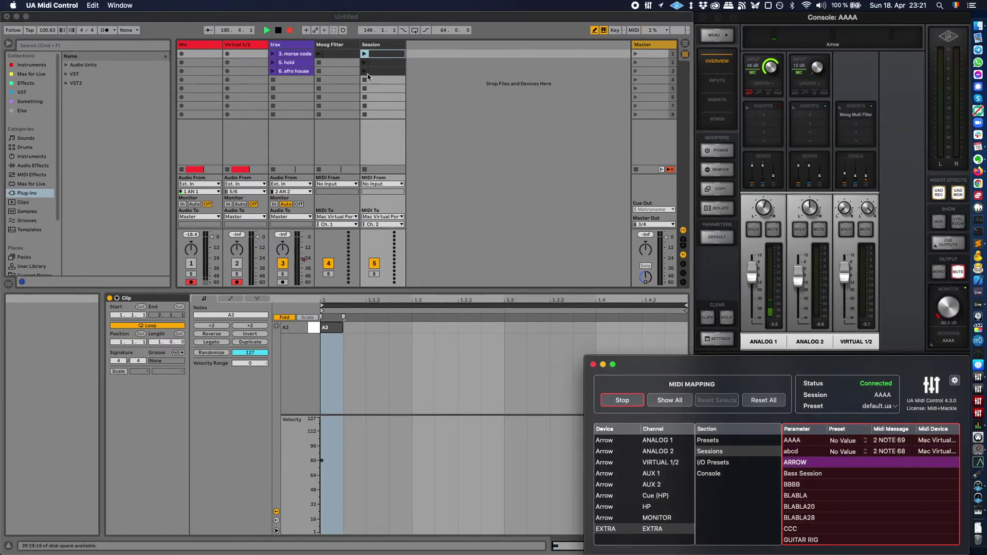
click(367, 76)
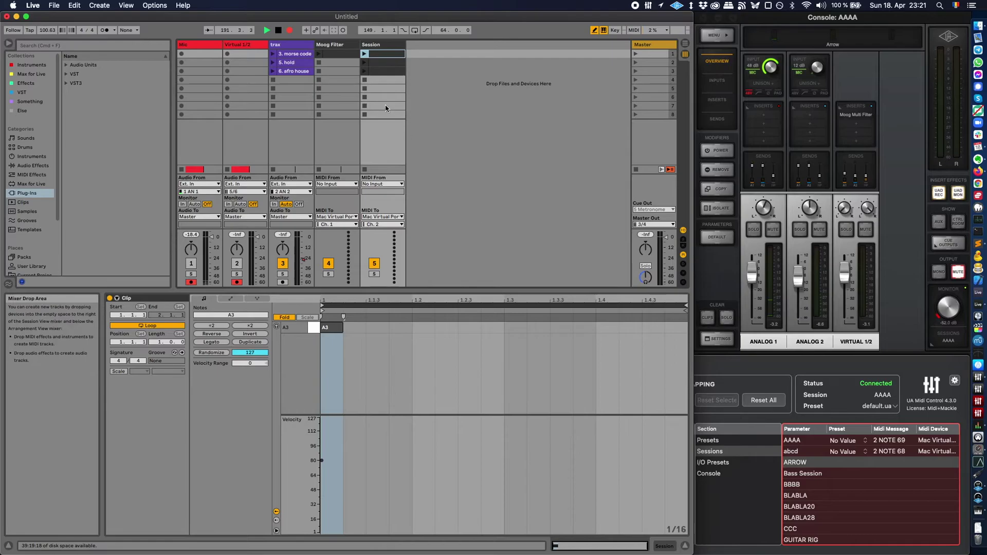
click(366, 71)
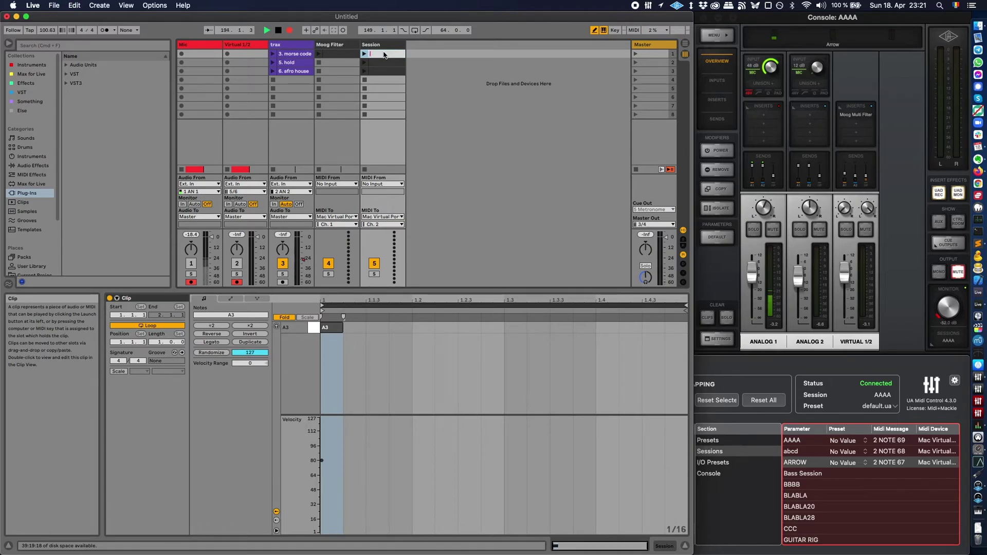
click(705, 403)
Step: Stop MIDI learning and rename the first two Session clips AAAA and abcd
click(632, 401)
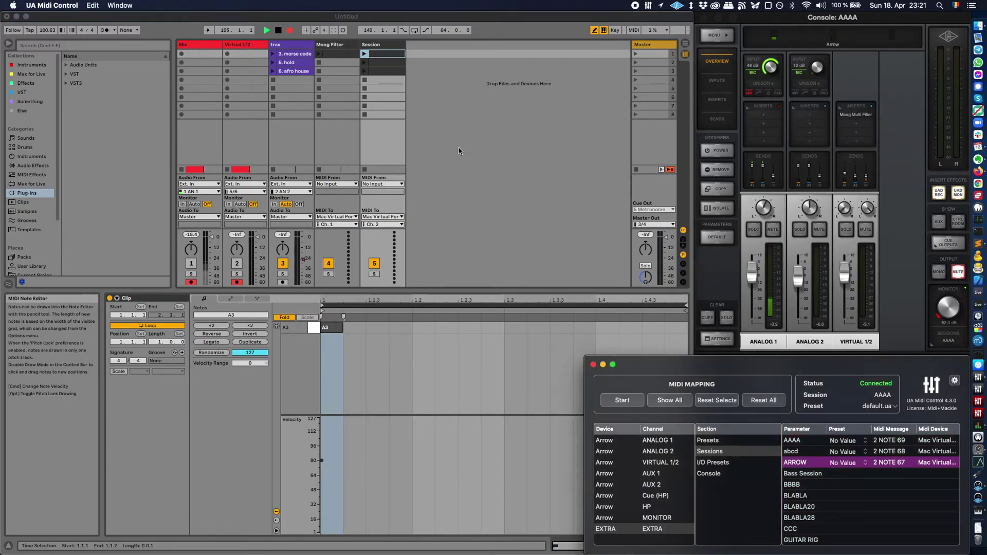
click(431, 55)
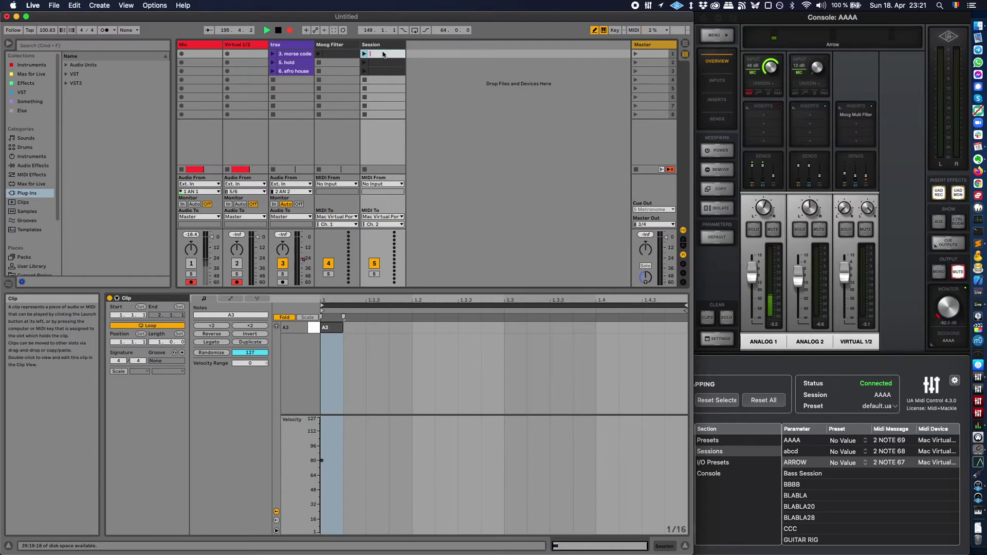
text(AAAA)
key(Tab)
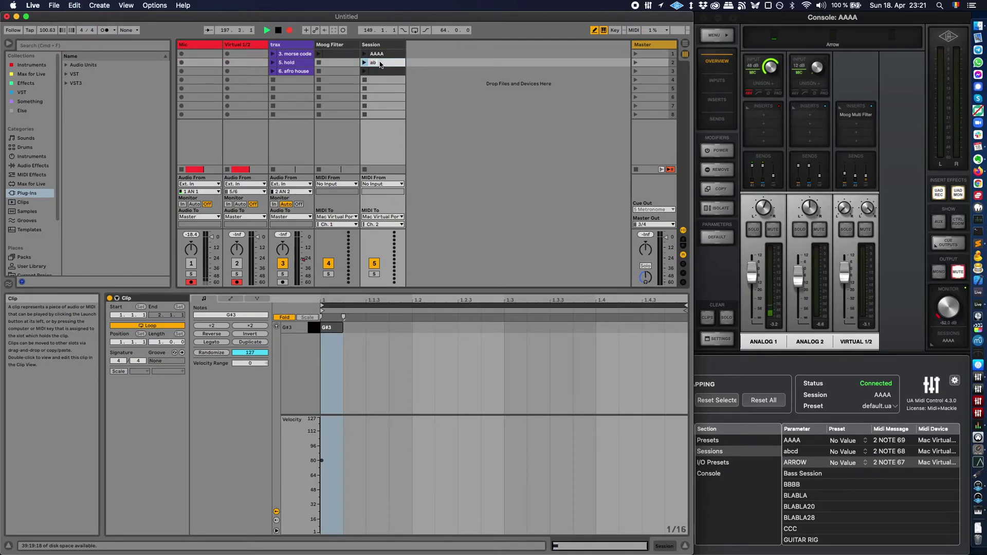
text(abcd)
key(Tab)
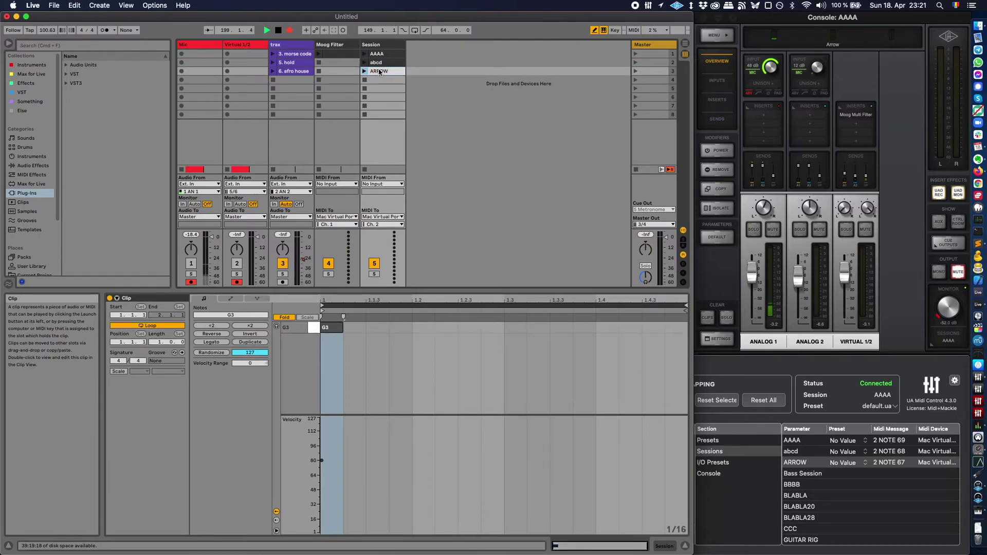
Step: Commit the third clip's name ARROW and switch off looping on the abcd clip
click(378, 62)
click(378, 54)
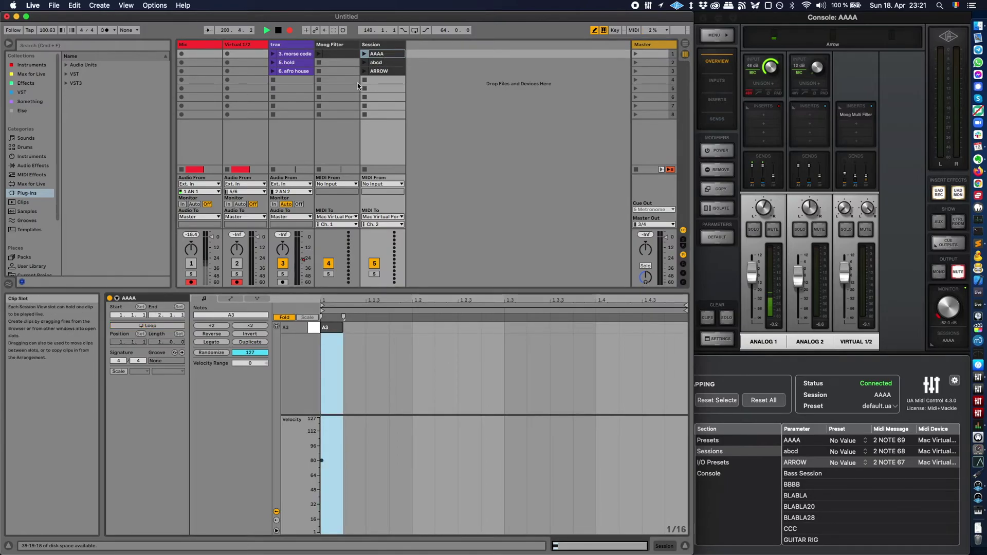
click(386, 62)
click(147, 325)
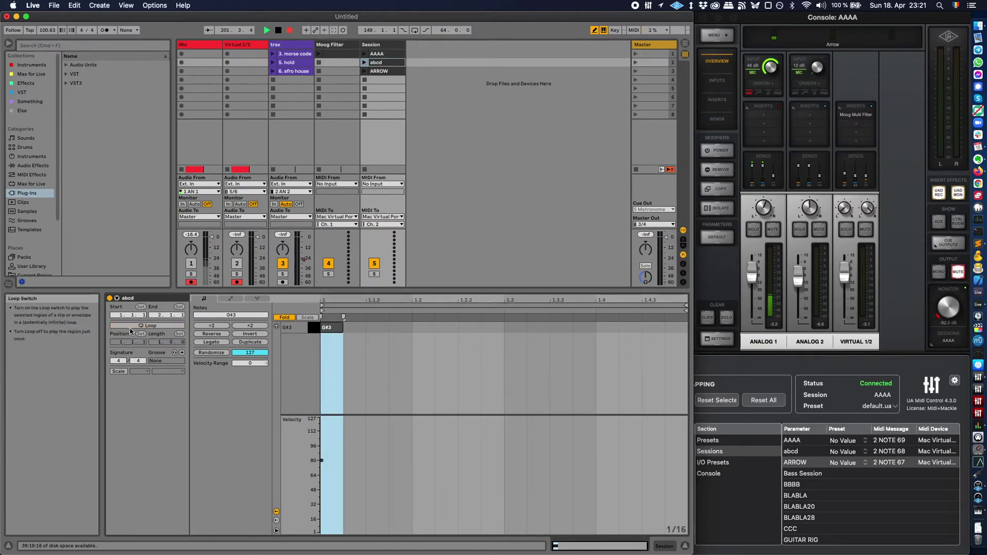
click(380, 71)
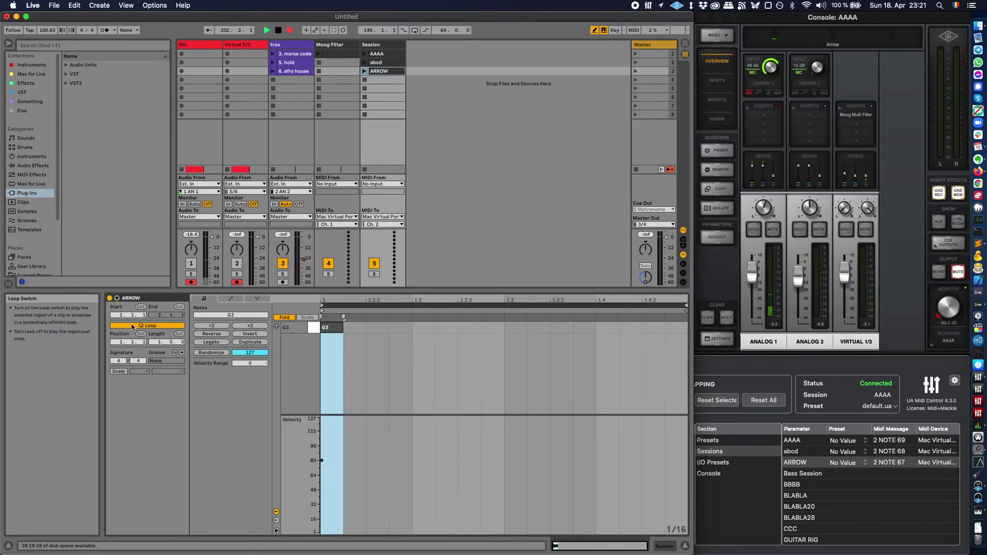
click(704, 364)
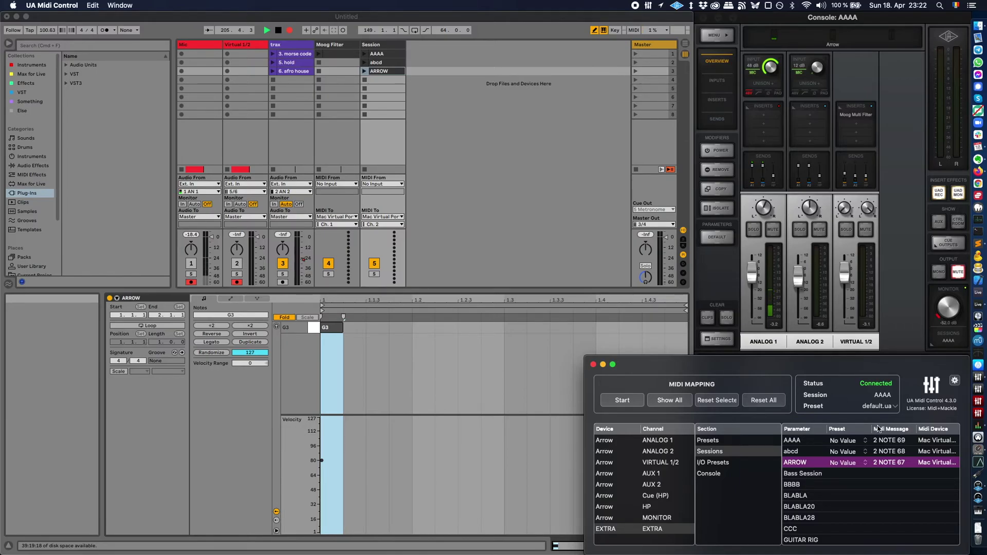
Step: Set the AAAA, abcd and ARROW rows' Preset popups to AAAA.ua, abcd.ua and ARROW.ua
click(846, 444)
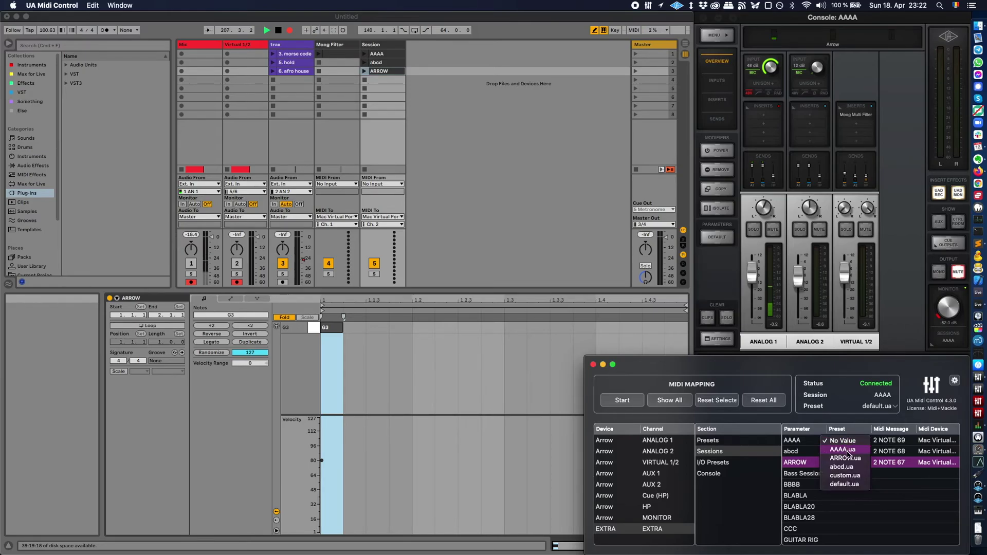
click(847, 451)
click(849, 453)
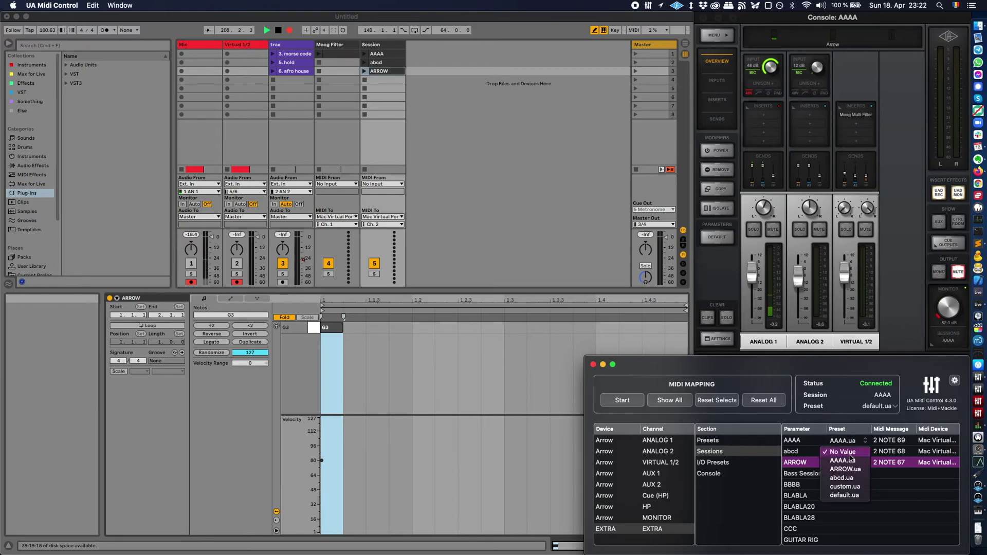
click(854, 478)
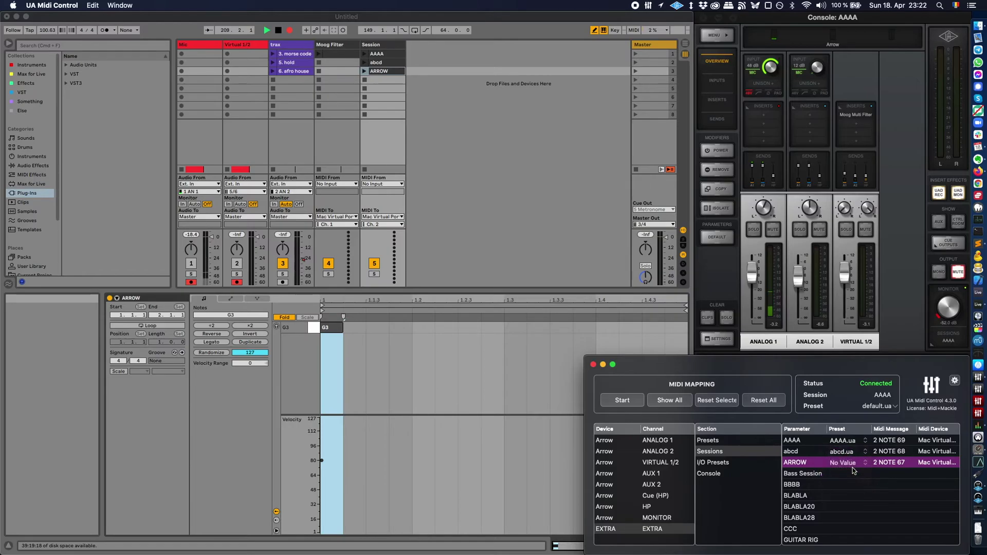
click(854, 464)
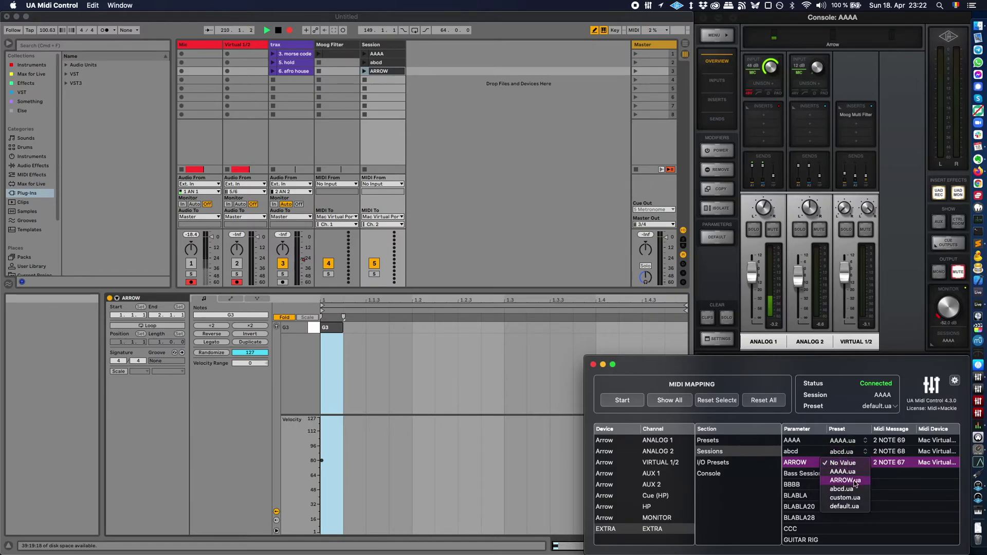
click(855, 480)
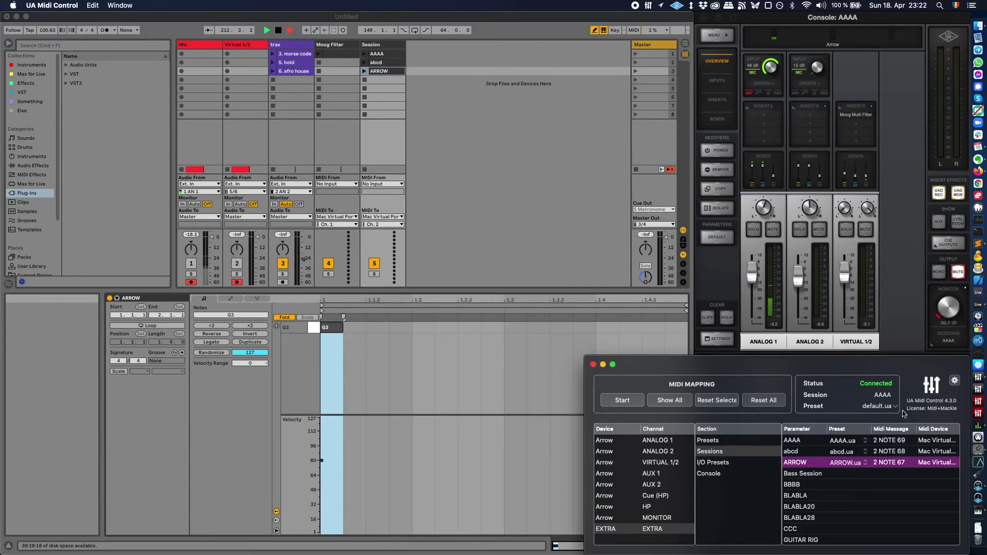
Step: Launch clips AAAA, abcd, ARROW, then AAAA again to switch the Console sessions
click(365, 54)
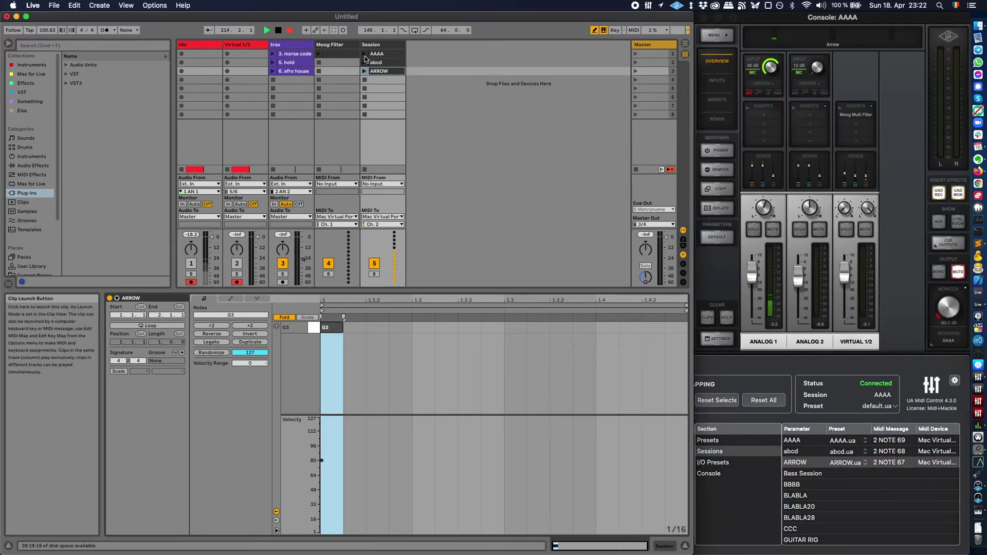
click(365, 55)
click(365, 62)
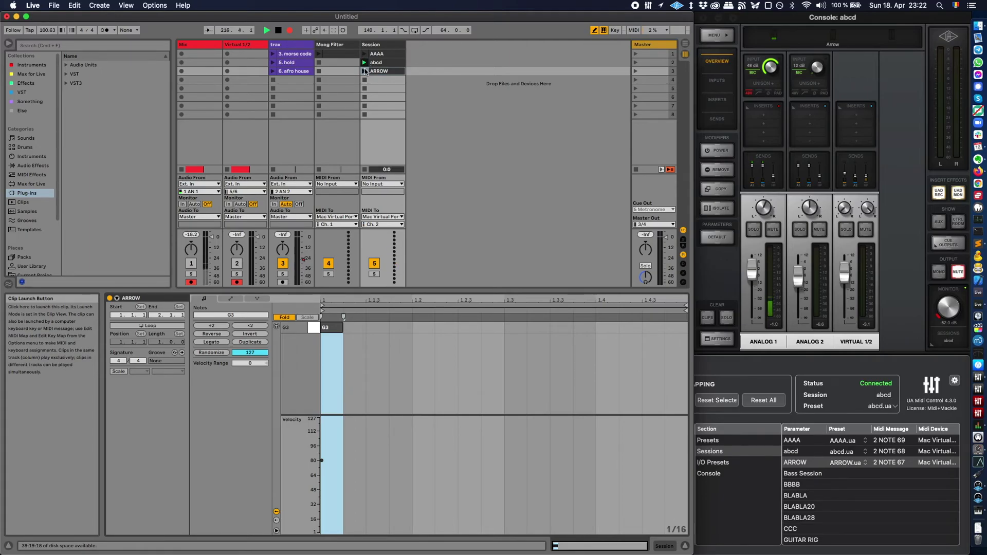
click(365, 71)
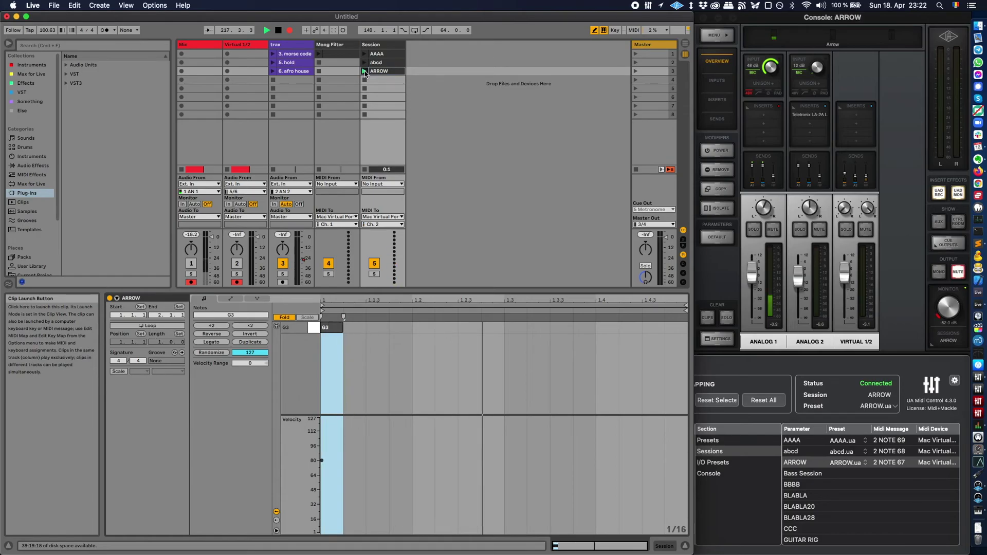
click(364, 54)
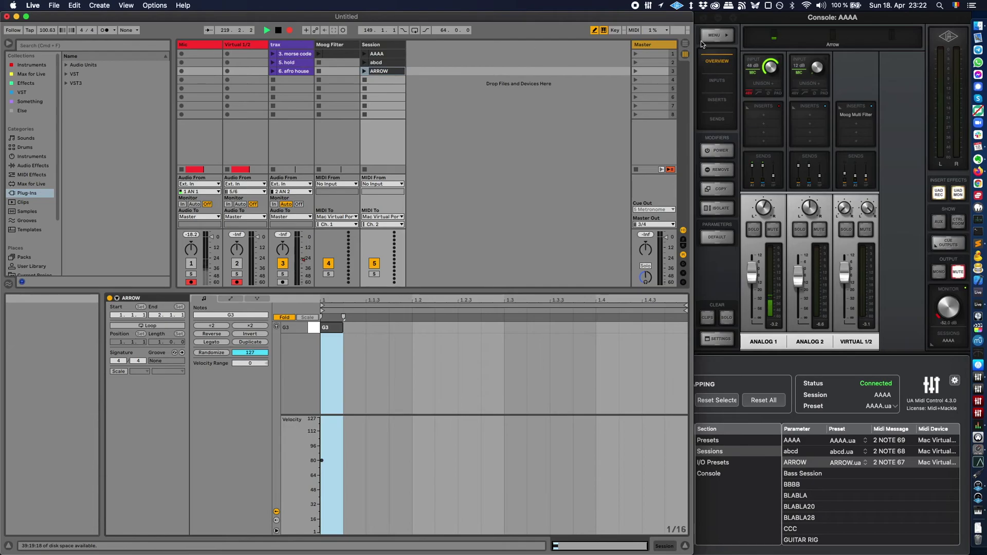
Step: Launch scenes 1, 2 and 3, then scene 2 again, leaving the Console on abcd
click(637, 54)
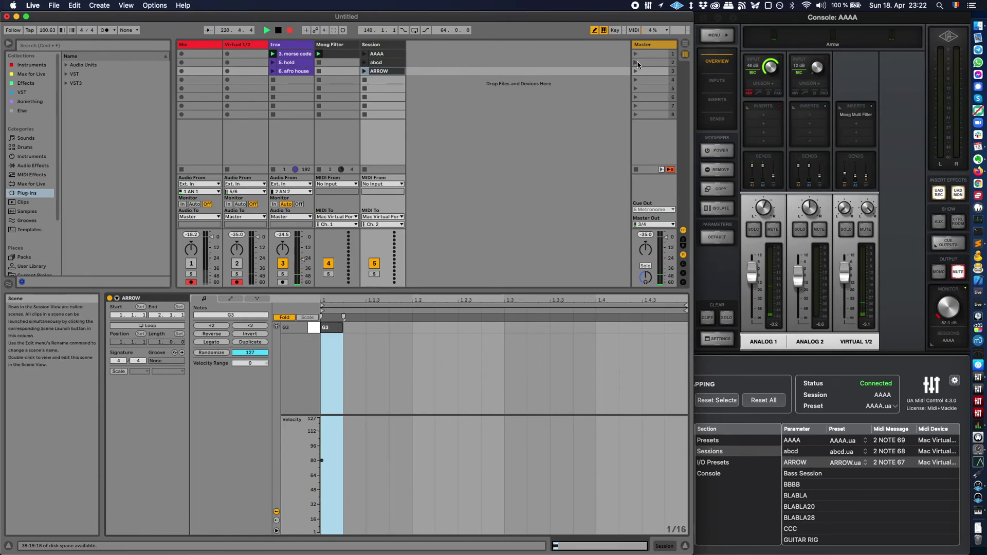
click(636, 62)
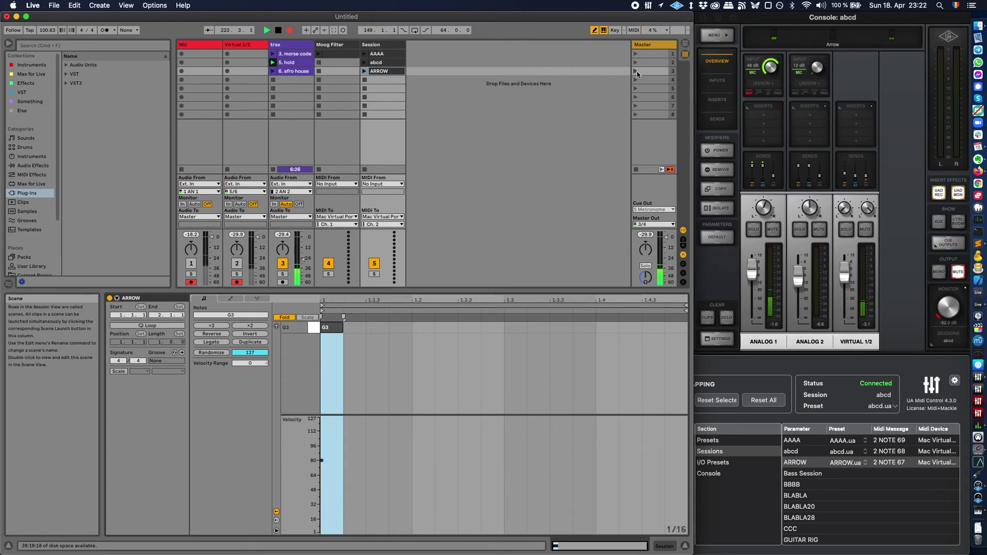
click(637, 72)
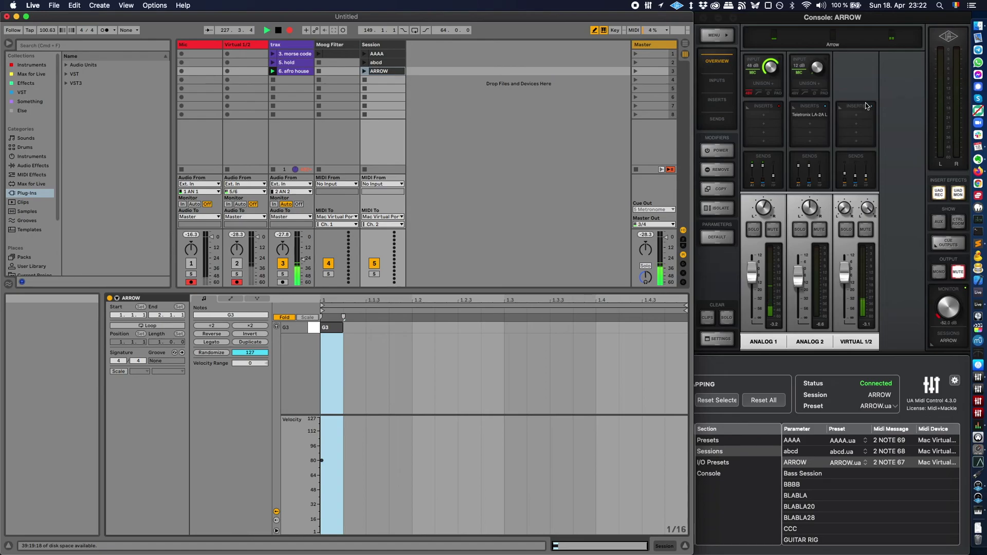
click(637, 63)
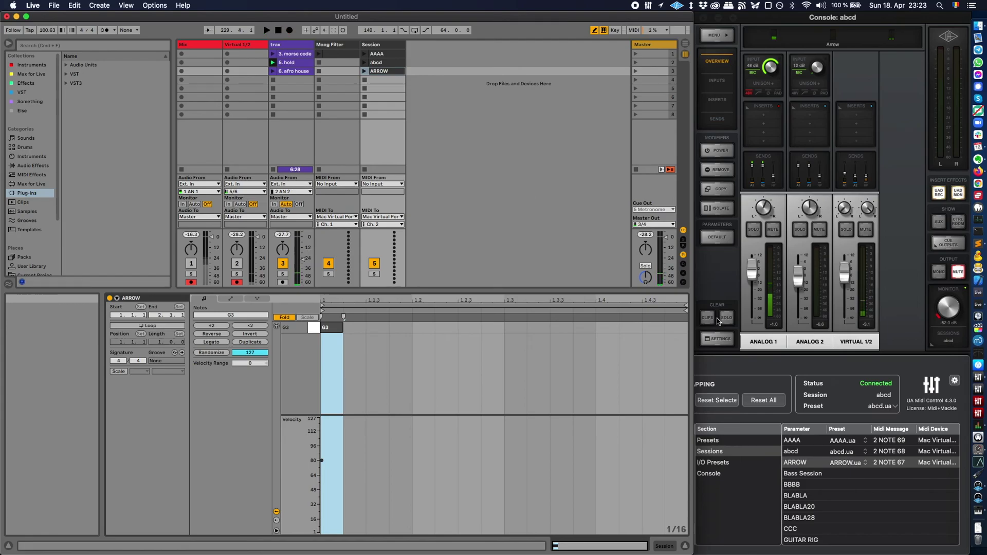
click(733, 366)
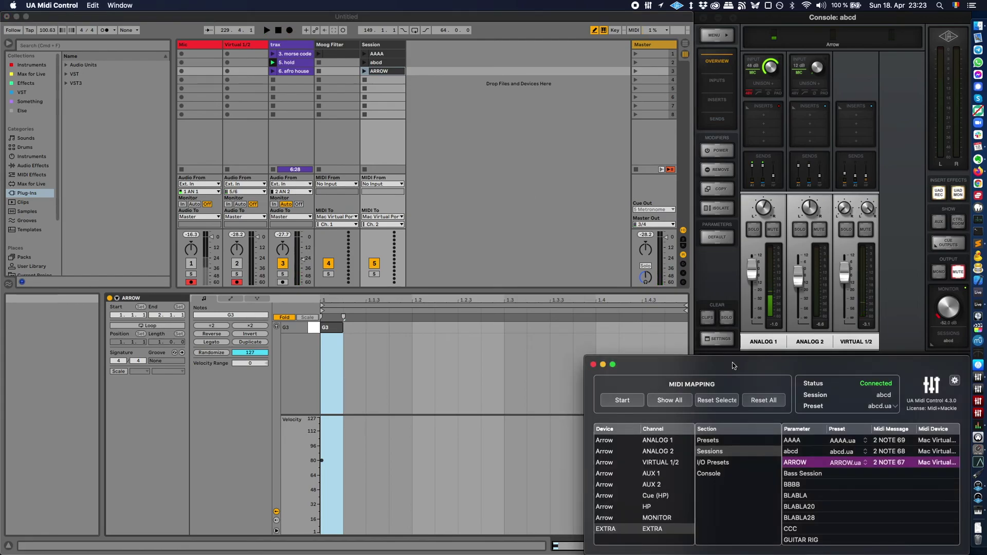
Step: Show the mappable sections for VIRTUAL 1/2, ANALOG 2, ANALOG 1, then VIRTUAL 1/2 again
click(337, 344)
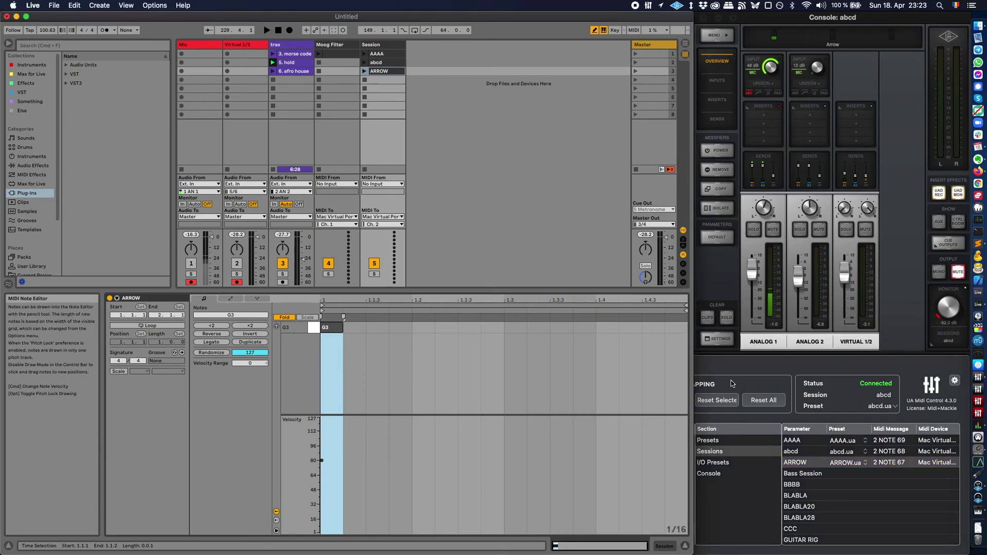
click(733, 384)
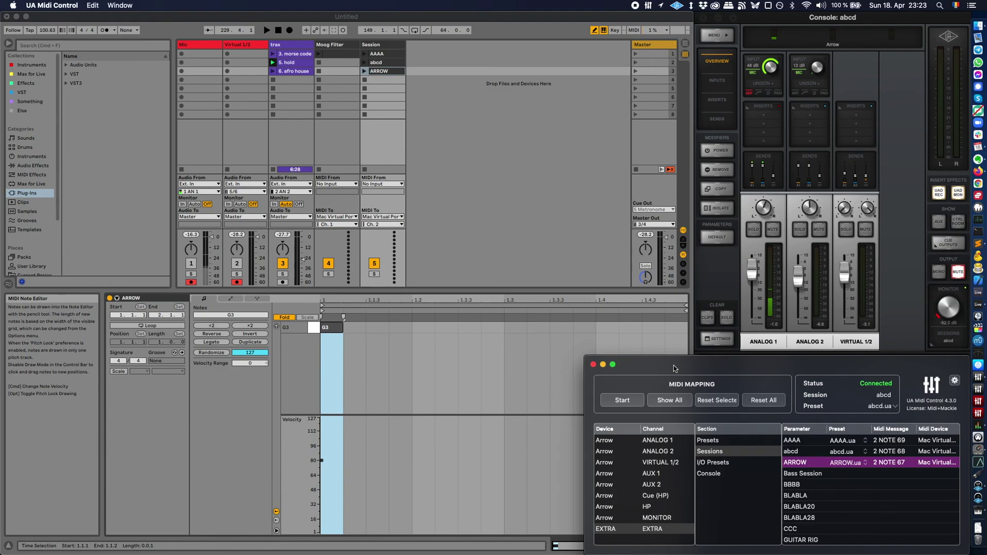
click(670, 465)
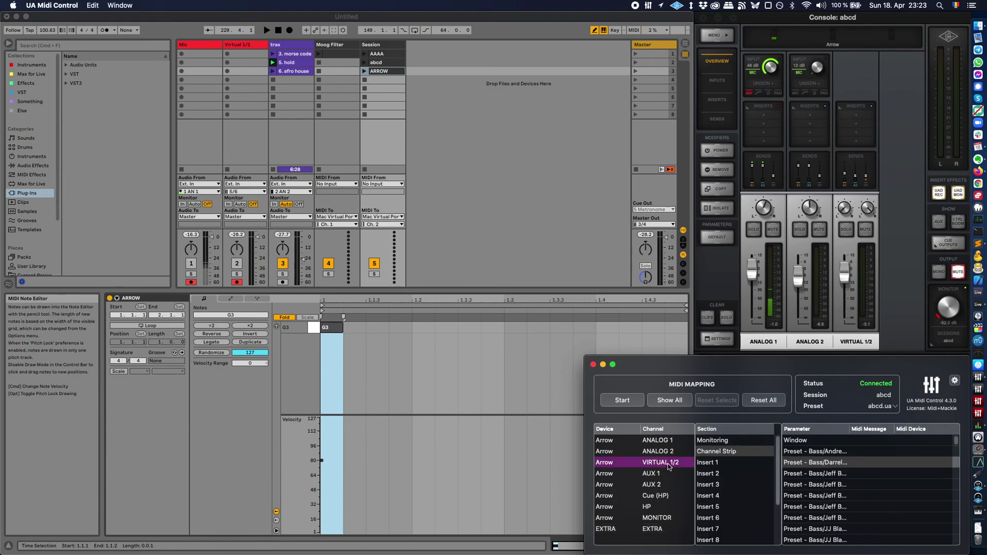
click(671, 457)
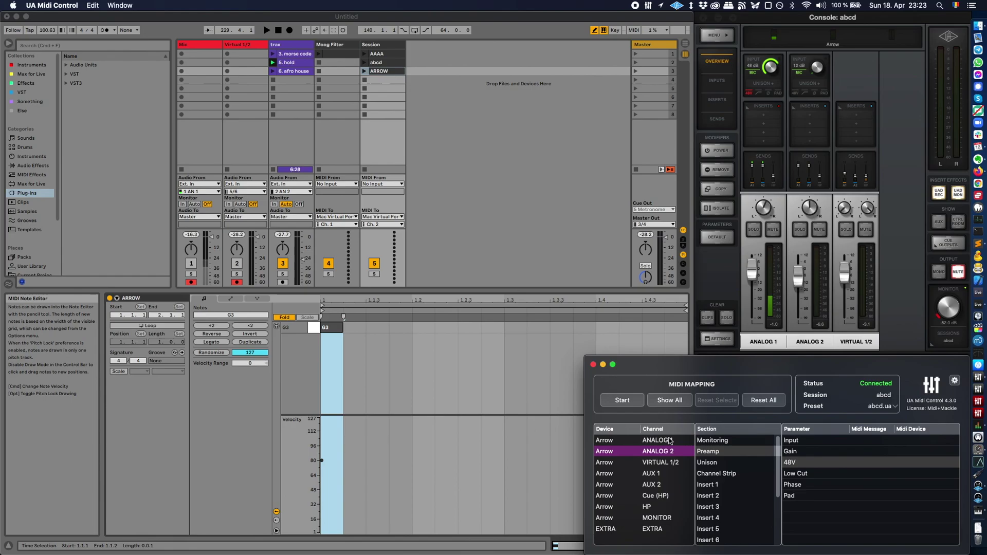
click(671, 441)
click(673, 468)
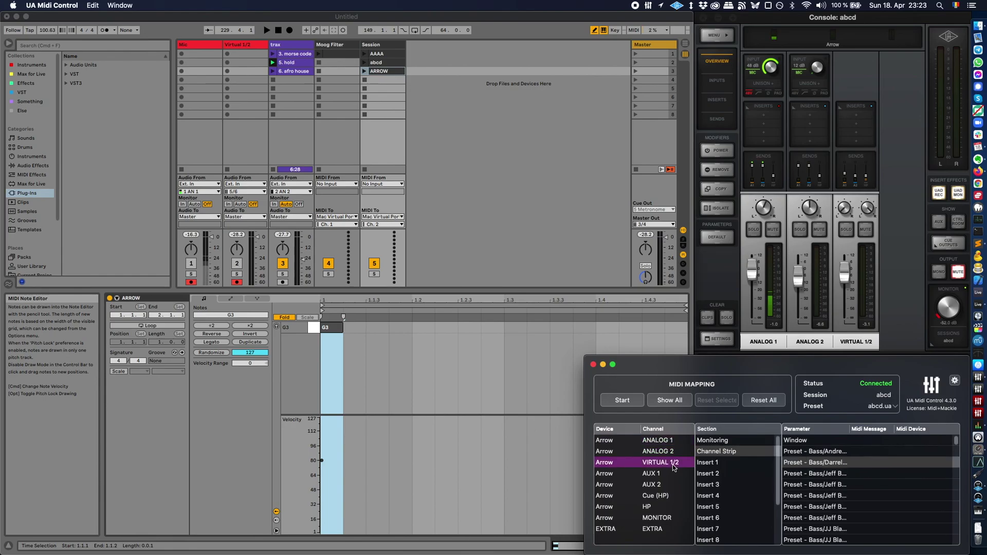